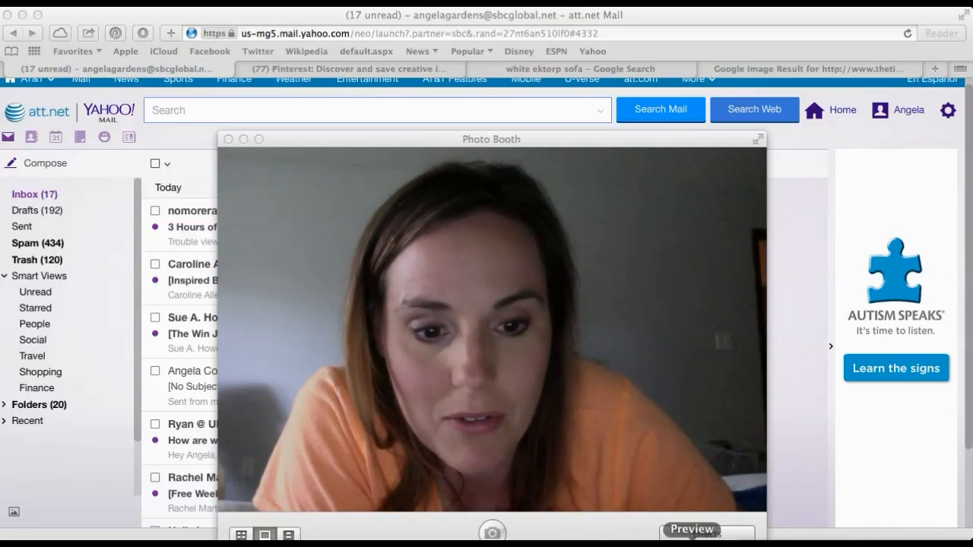
Examine the living-room photo IMG_1382-2.JPG in Preview and return to the PowerPoint presentation.
{"action": "left_click", "coordinate": [692, 541]}
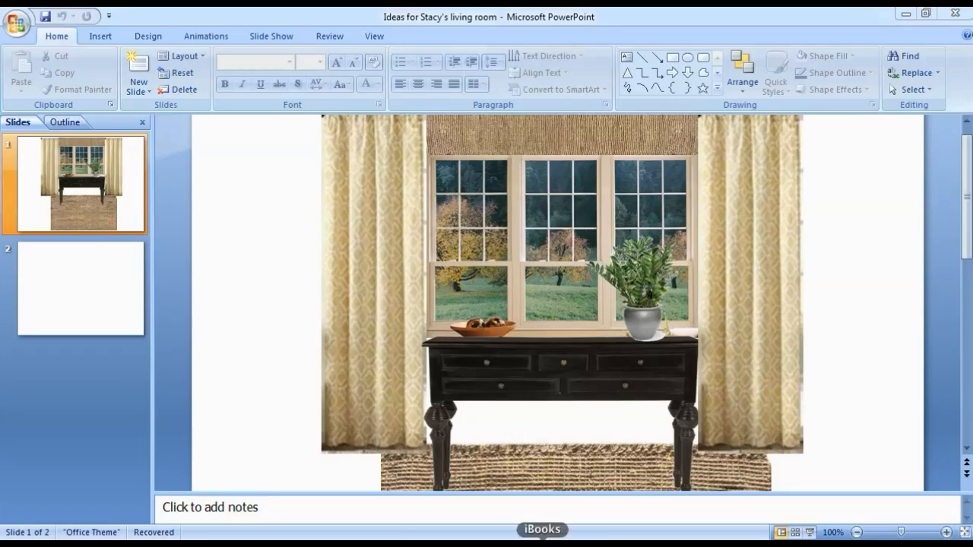
{"action": "left_click", "coordinate": [669, 538]}
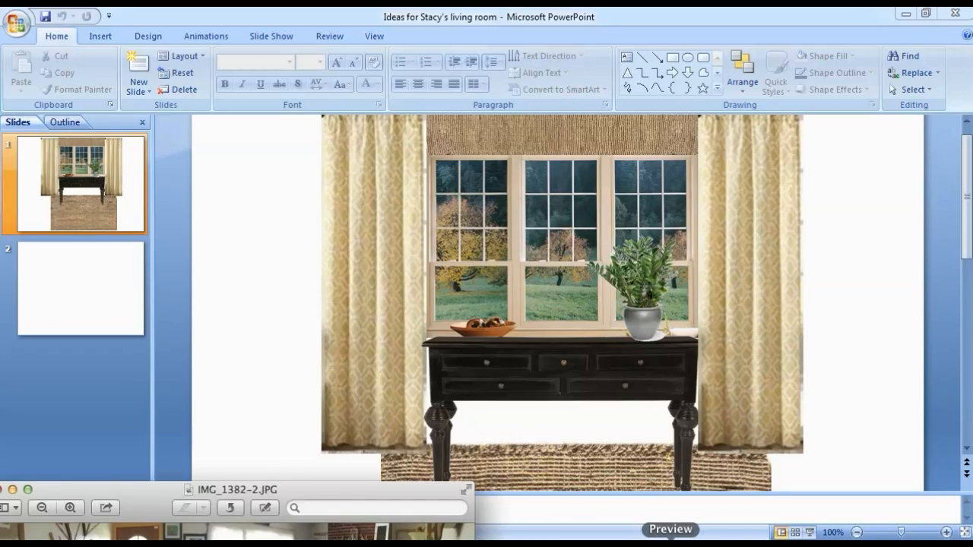
{"action": "left_click_drag", "start_coordinate": [299, 503], "coordinate": [272, 152]}
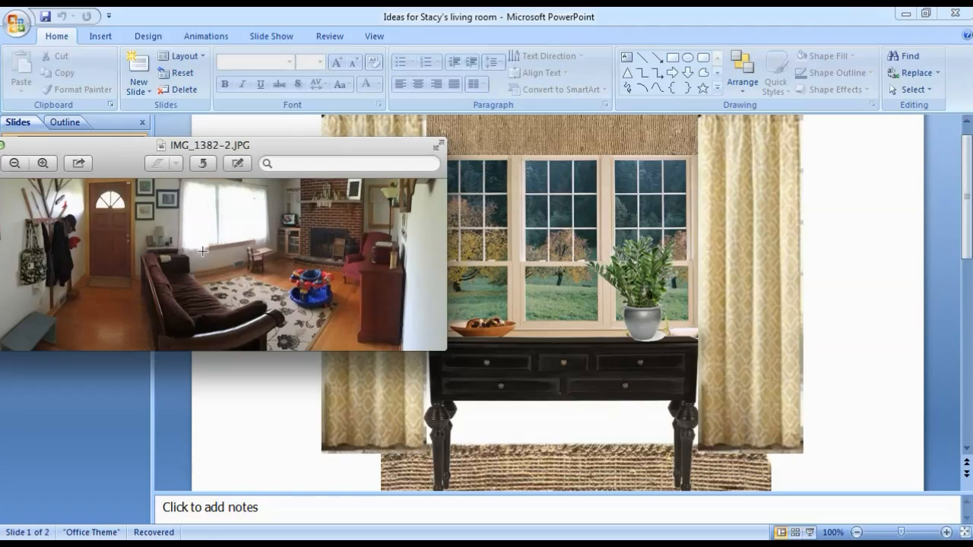
{"action": "left_click", "coordinate": [632, 310]}
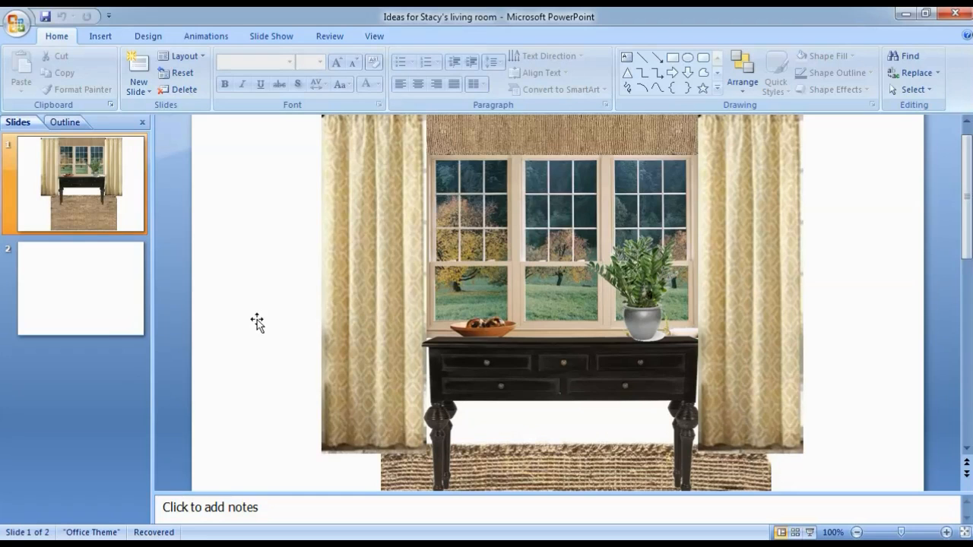
Examine the finished room design on slide 1, from the window and curtains down to the table and rug.
{"action": "scroll", "coordinate": [257, 322], "scroll_direction": "down", "scroll_amount": 1}
{"action": "left_click", "coordinate": [352, 312]}
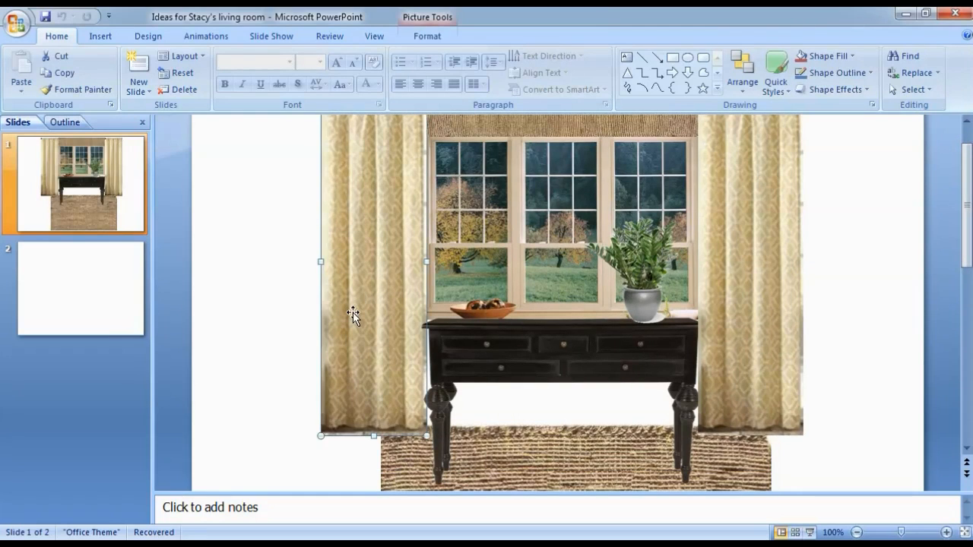
{"action": "scroll", "coordinate": [353, 314], "scroll_direction": "up", "scroll_amount": 1}
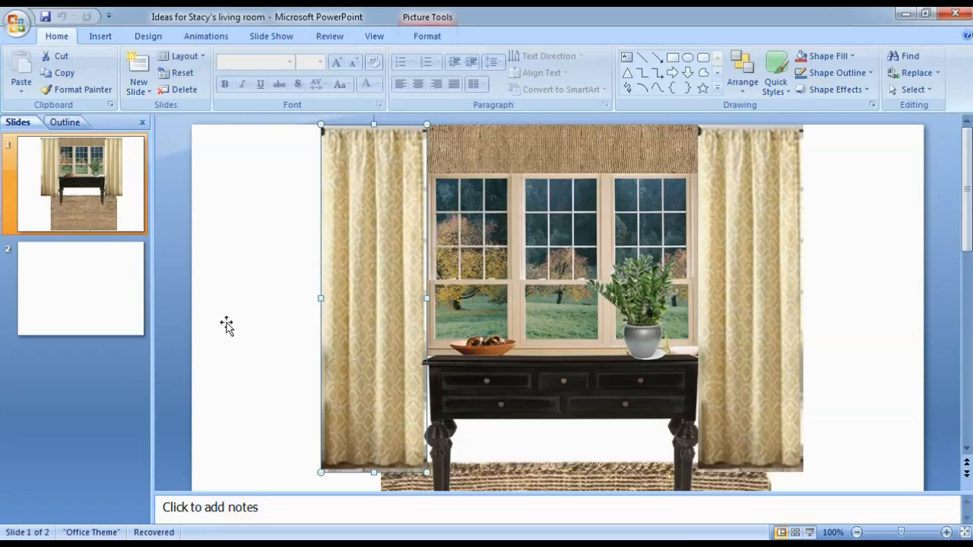
{"action": "scroll", "coordinate": [225, 323], "scroll_direction": "down", "scroll_amount": 3}
{"action": "scroll", "coordinate": [227, 325], "scroll_direction": "down", "scroll_amount": 2}
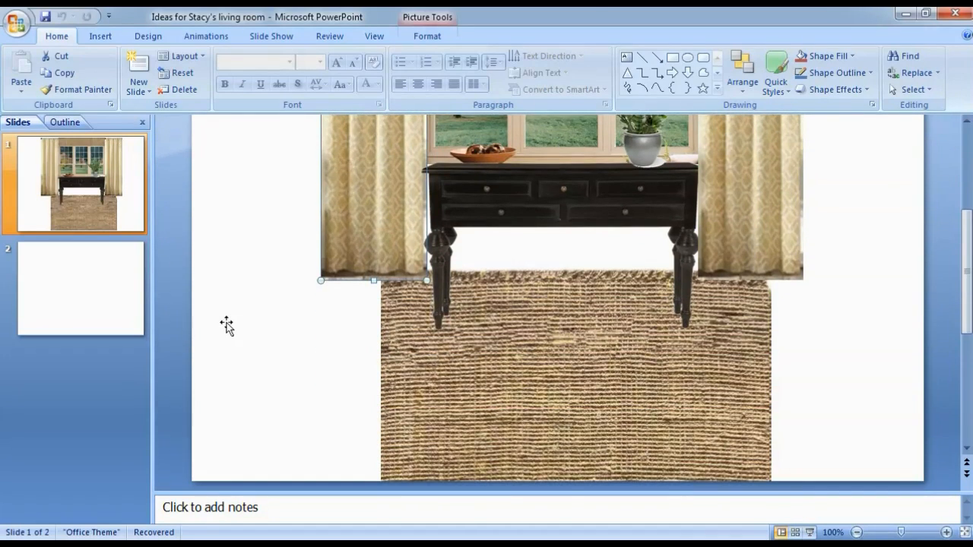
{"action": "scroll", "coordinate": [226, 326], "scroll_direction": "down", "scroll_amount": 2}
{"action": "left_click", "coordinate": [99, 186]}
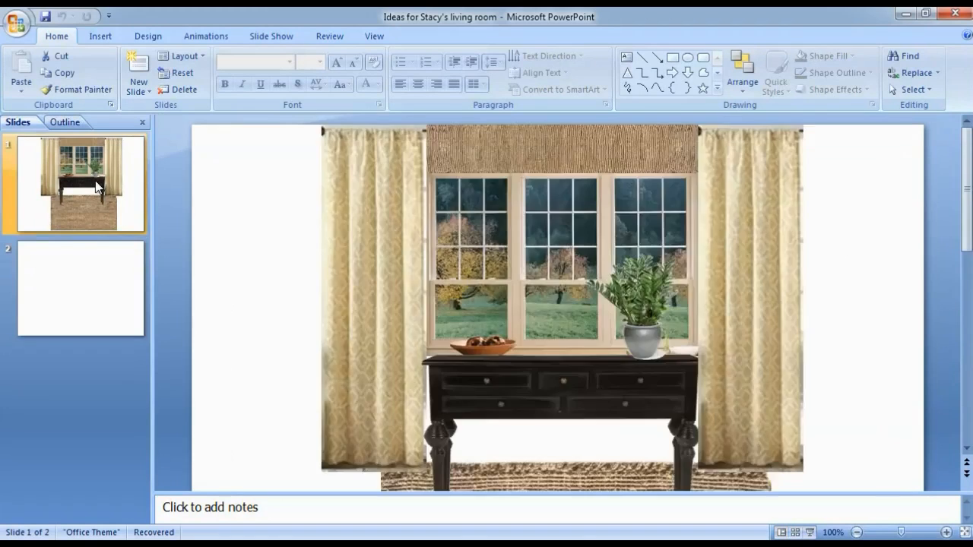
Delete the title and text placeholders from slide 2 to leave it blank.
{"action": "left_click", "coordinate": [86, 302]}
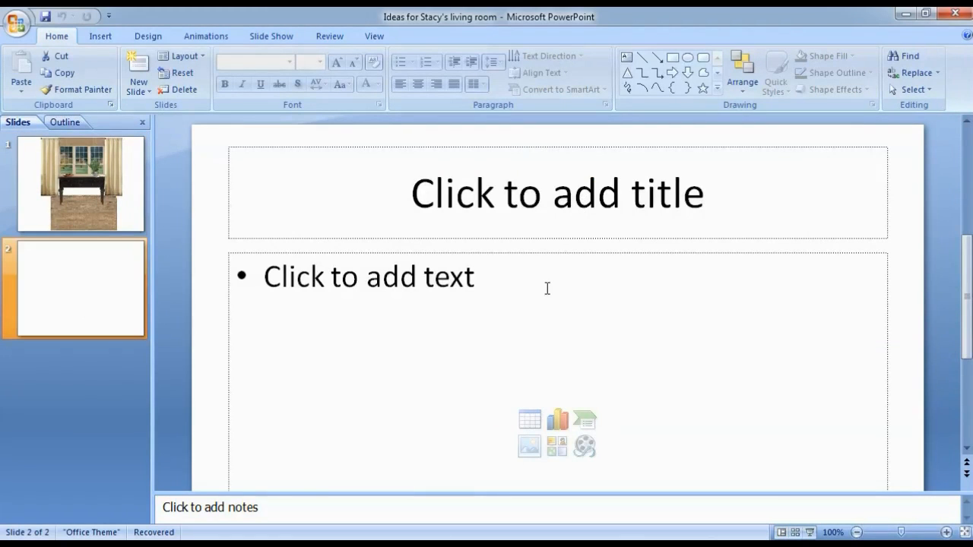
{"action": "left_click", "coordinate": [562, 235]}
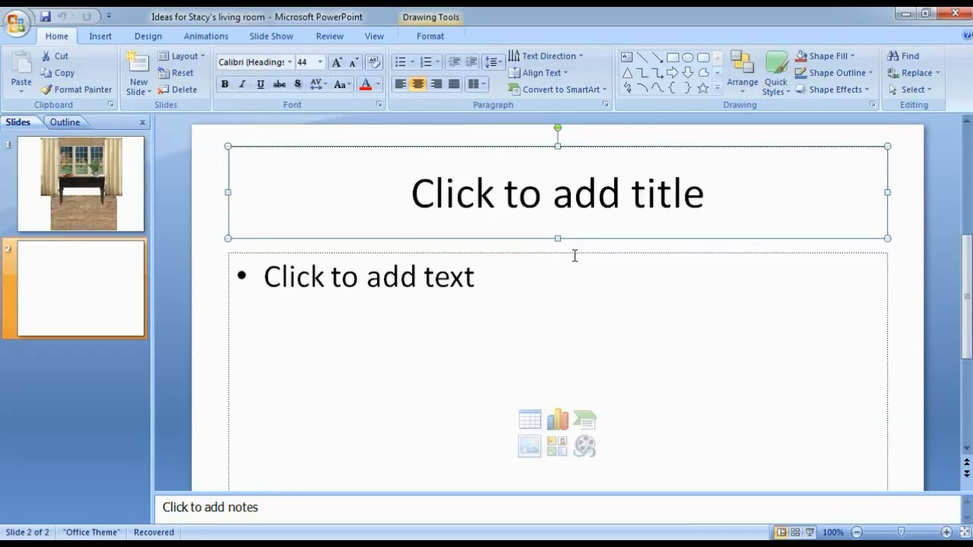
{"action": "left_click", "coordinate": [574, 255]}
{"action": "left_click", "coordinate": [576, 242], "text": "shift"}
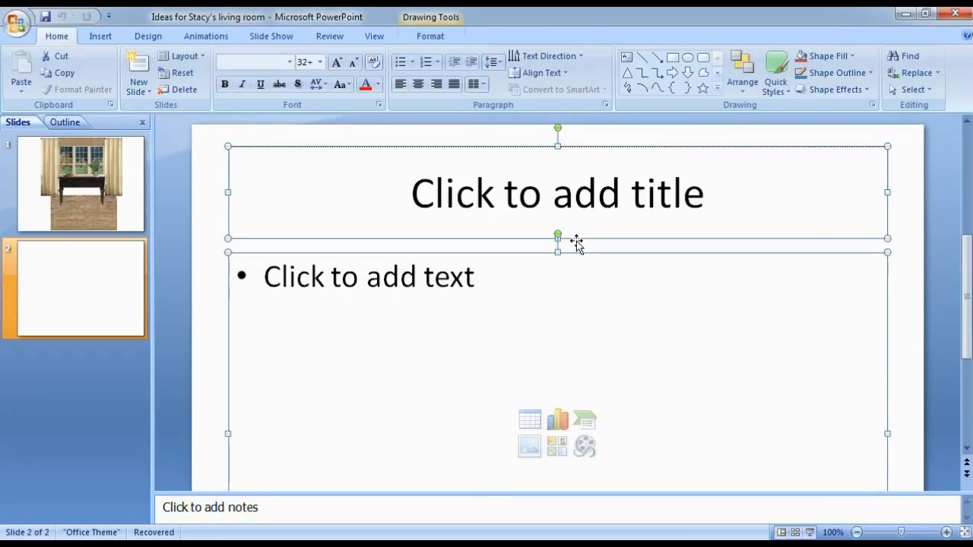
{"action": "key", "text": "Delete"}
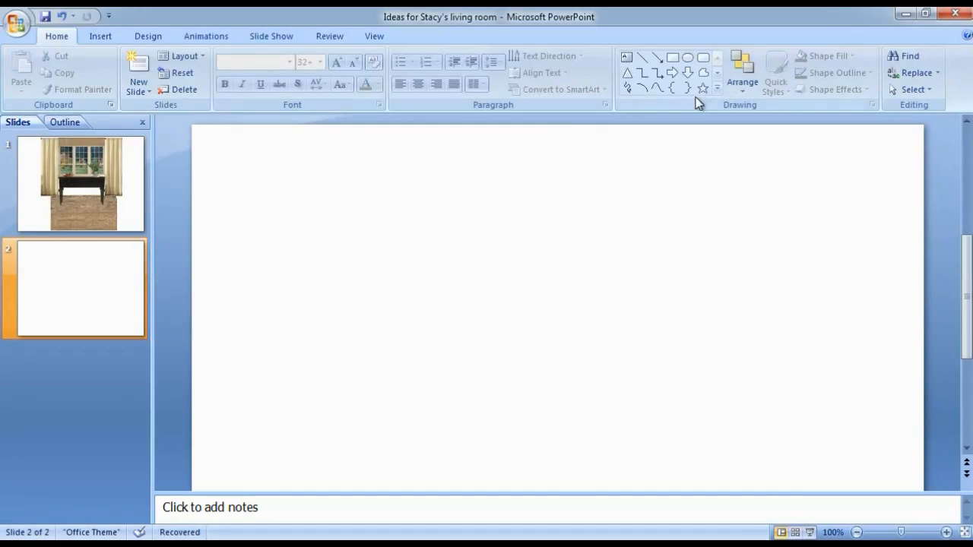
Draw a 10" by 7.5" rectangle covering all of slide 2, with the view set to 66%.
{"action": "left_click", "coordinate": [673, 57]}
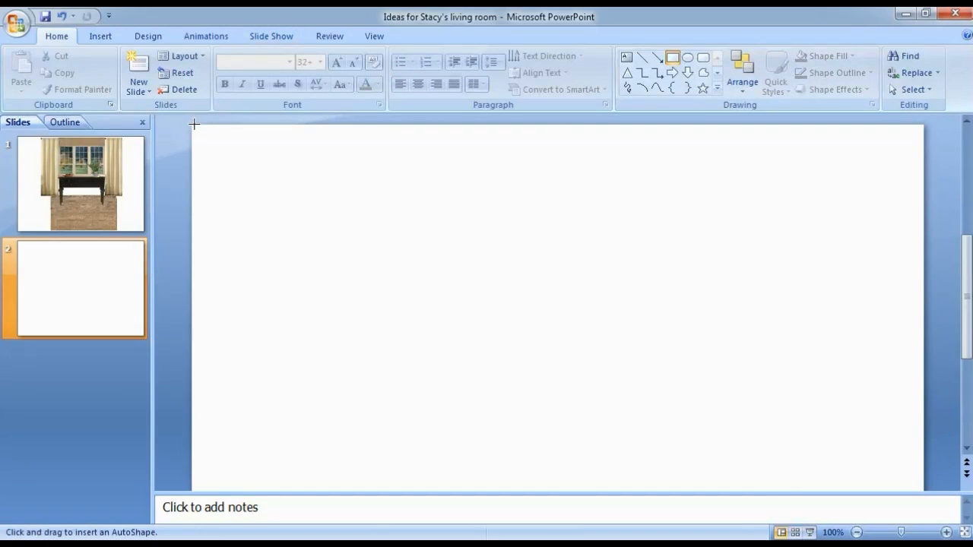
{"action": "mouse_move", "coordinate": [192, 125]}
{"action": "left_mouse_down"}
{"action": "mouse_move", "coordinate": [467, 339]}
{"action": "mouse_move", "coordinate": [582, 463]}
{"action": "mouse_move", "coordinate": [760, 502]}
{"action": "mouse_move", "coordinate": [946, 502]}
{"action": "mouse_move", "coordinate": [924, 486]}
{"action": "left_mouse_up"}
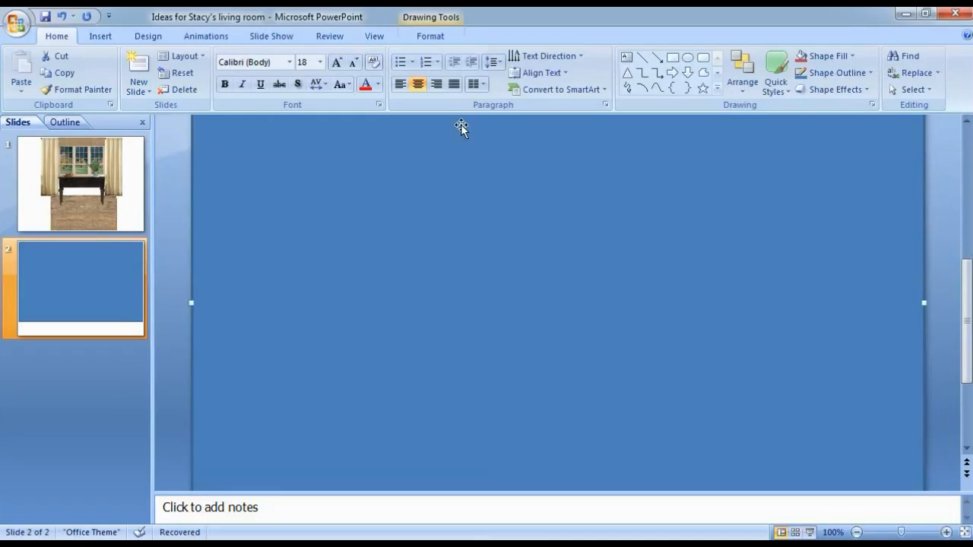
{"action": "left_click", "coordinate": [375, 38]}
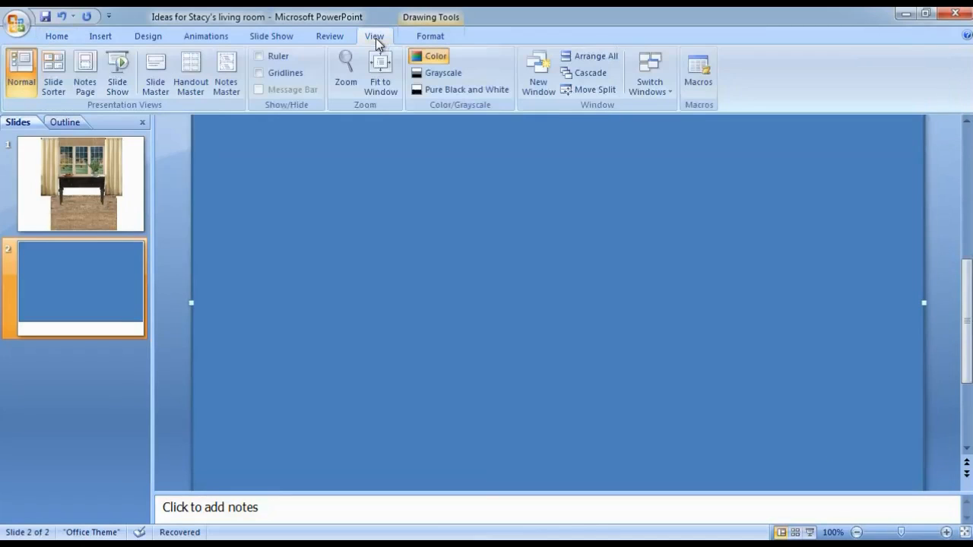
{"action": "left_click", "coordinate": [349, 69]}
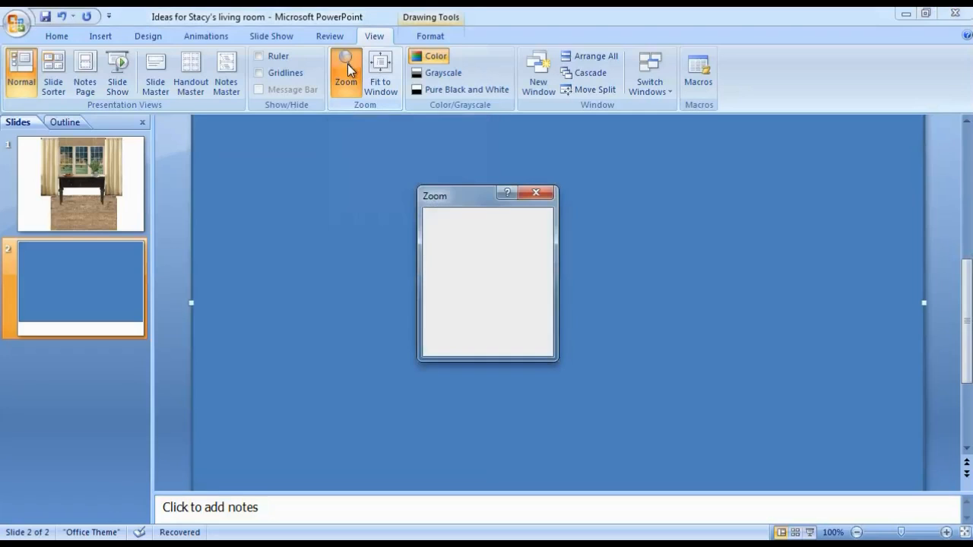
{"action": "left_click", "coordinate": [454, 292]}
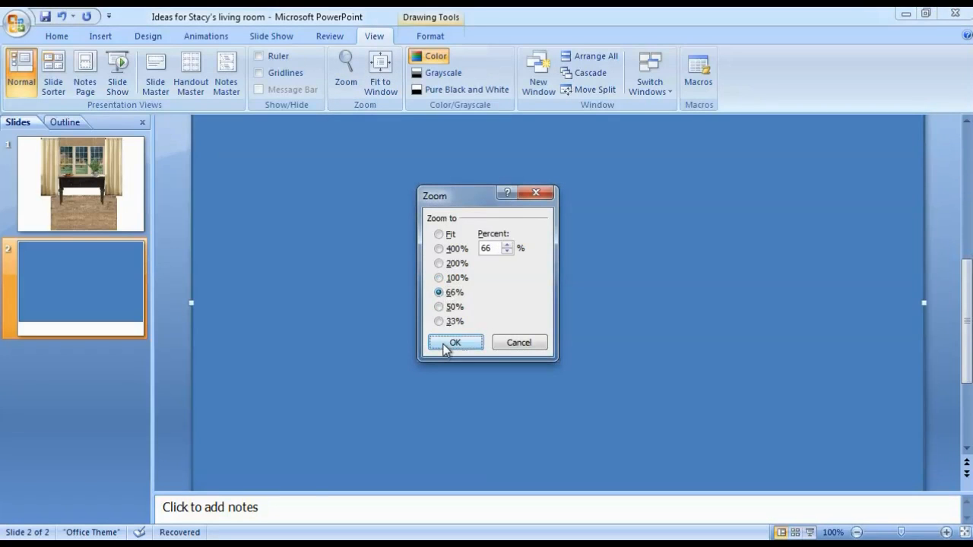
{"action": "left_click", "coordinate": [450, 343]}
{"action": "left_click_drag", "start_coordinate": [557, 432], "coordinate": [557, 481]}
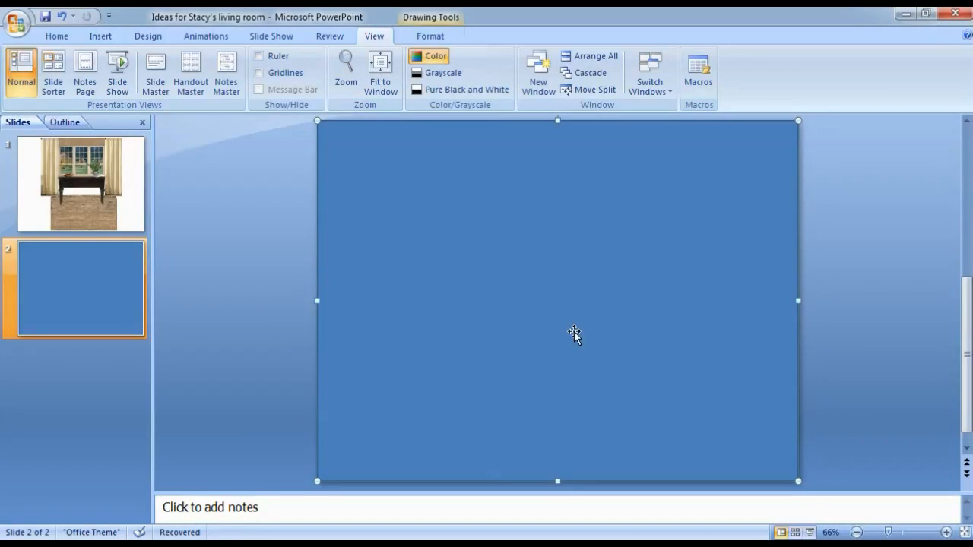
Fill the full-slide rectangle with white and remove its outline.
{"action": "double_click", "coordinate": [573, 331]}
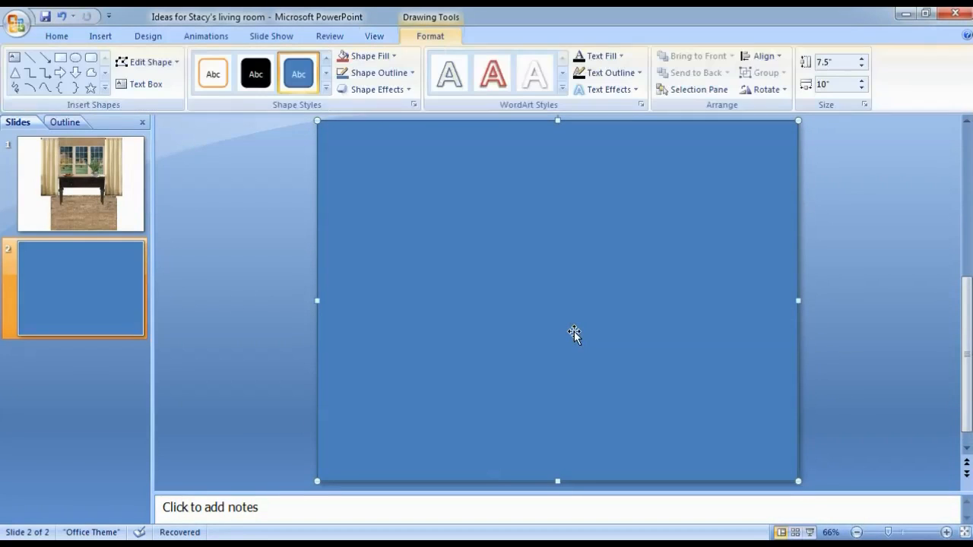
{"action": "left_click", "coordinate": [393, 56]}
{"action": "left_click", "coordinate": [344, 88]}
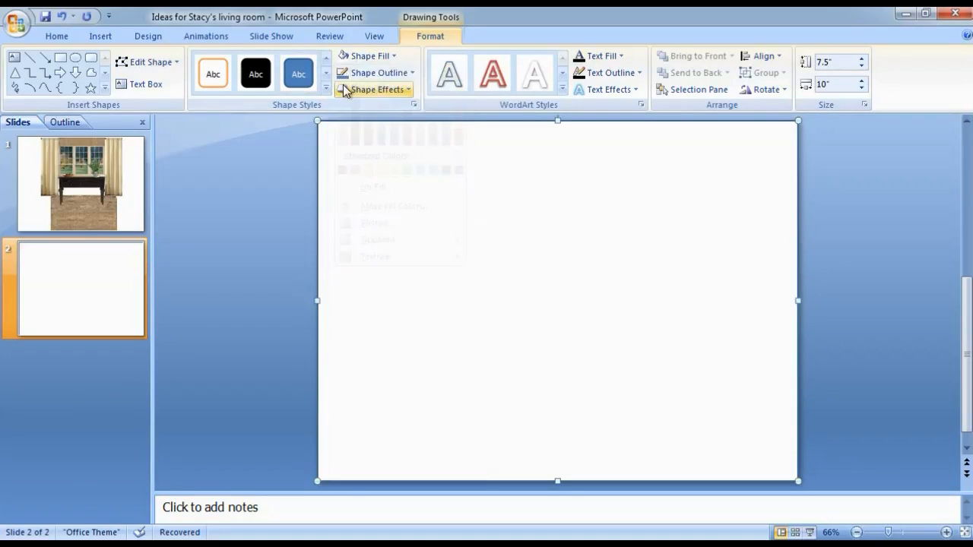
{"action": "left_click", "coordinate": [387, 73]}
{"action": "left_click", "coordinate": [351, 202]}
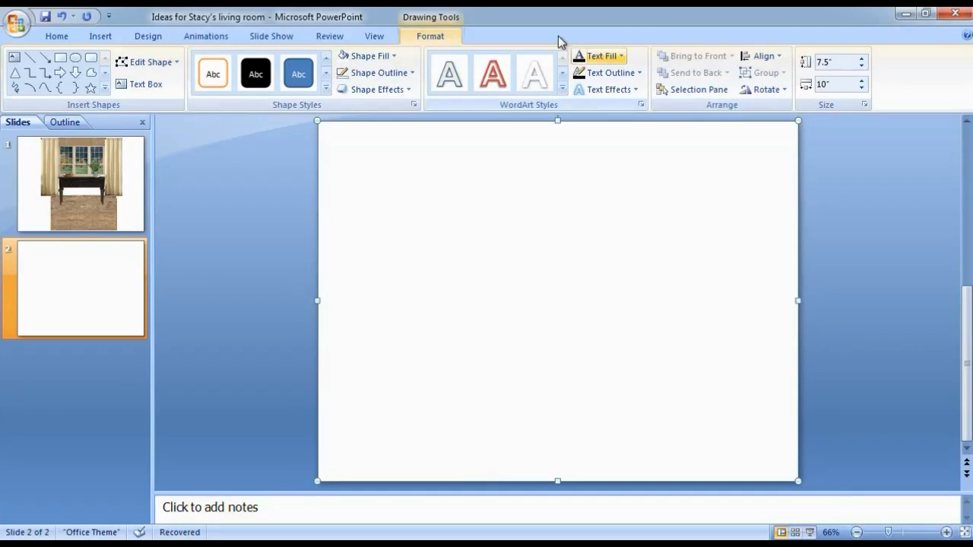
Draw a floor rectangle about 3.58" high and 10" wide along the slide's lower edge and fill it with the light brown wood texture.
{"action": "left_click", "coordinate": [60, 59]}
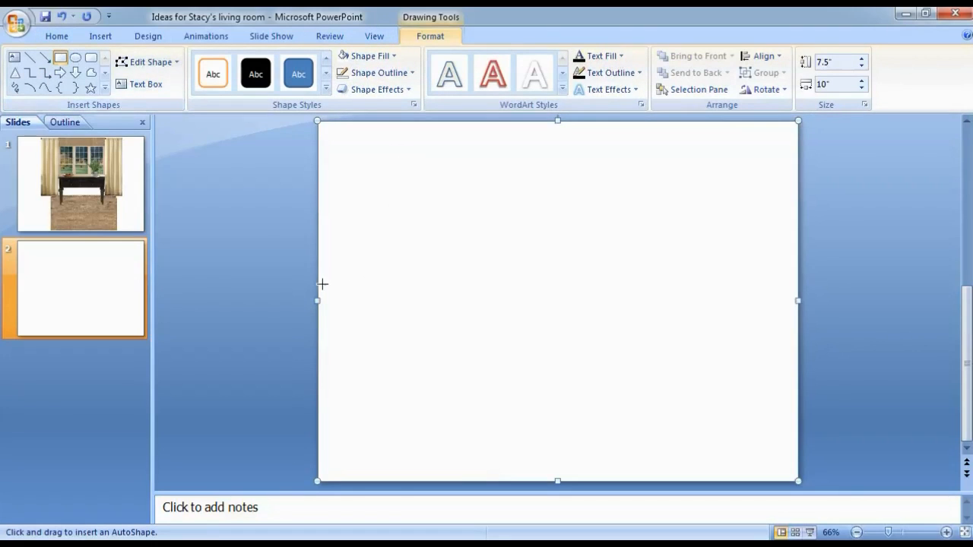
{"action": "left_click_drag", "start_coordinate": [317, 310], "coordinate": [796, 478]}
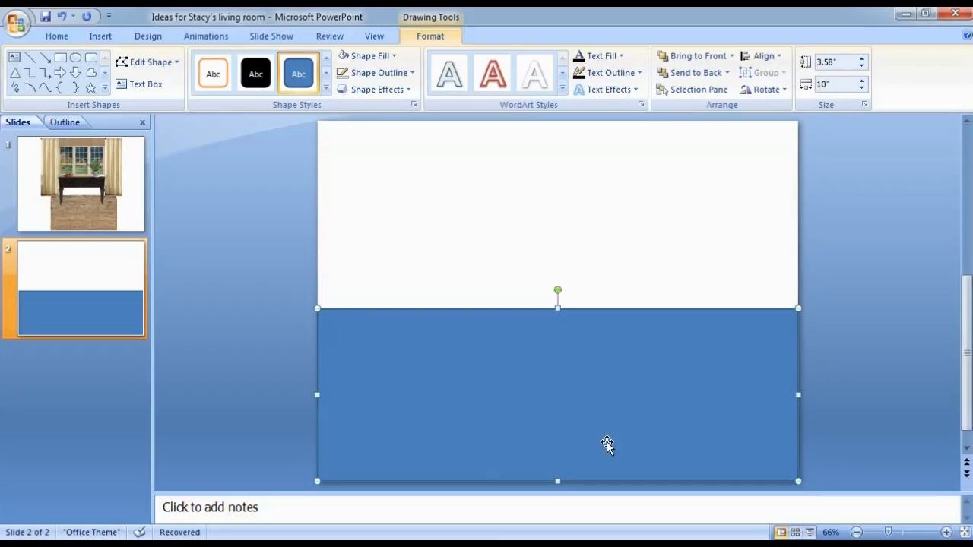
{"action": "right_click", "coordinate": [590, 412]}
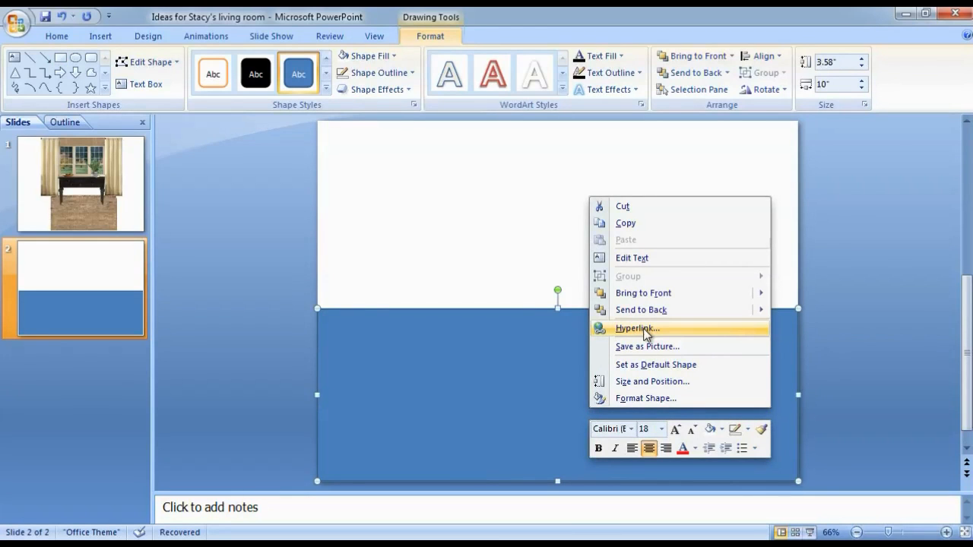
{"action": "left_click", "coordinate": [633, 400]}
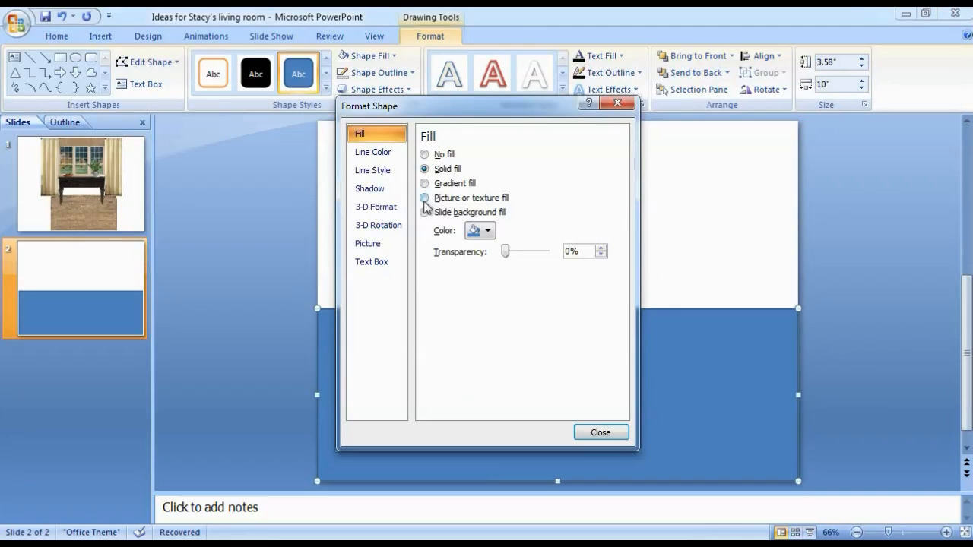
{"action": "left_click", "coordinate": [425, 198]}
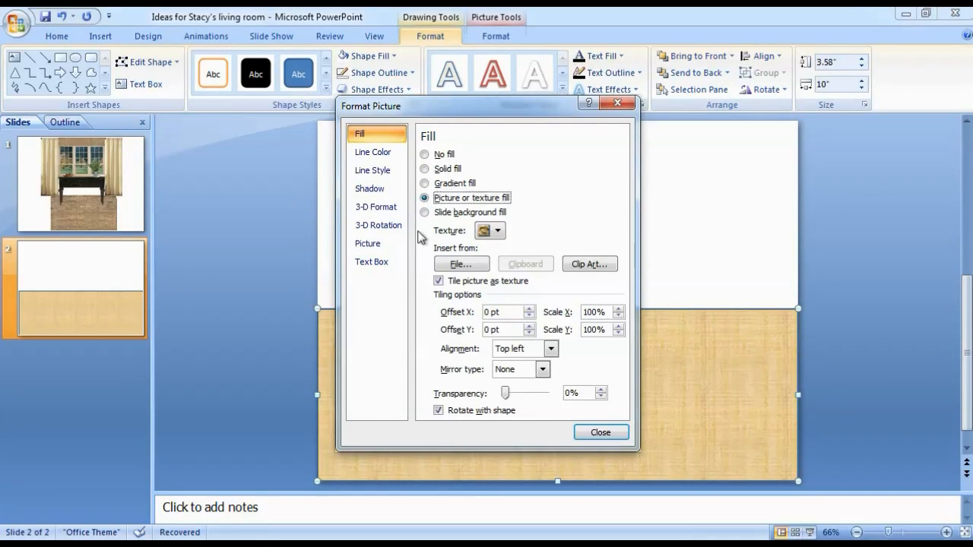
{"action": "left_click", "coordinate": [501, 230]}
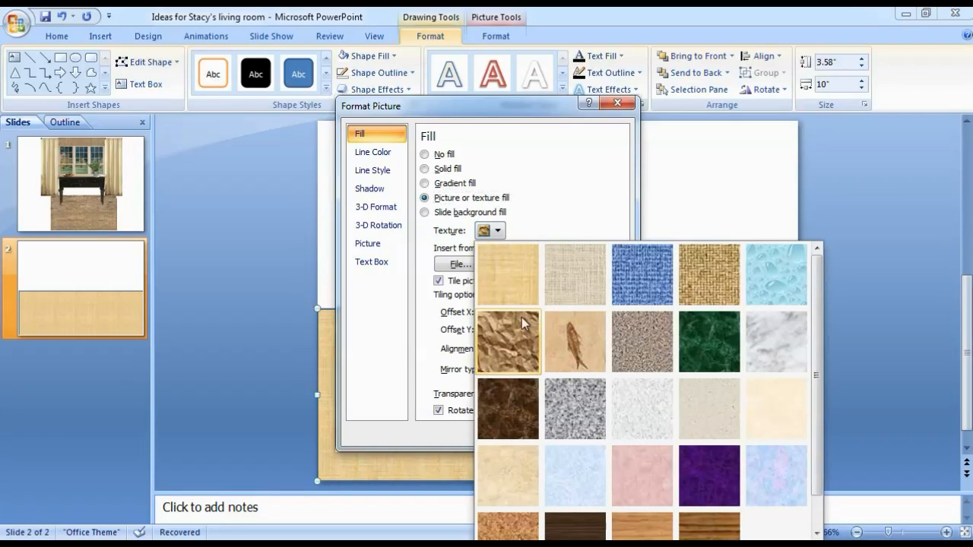
{"action": "scroll", "coordinate": [602, 407], "scroll_direction": "down", "scroll_amount": 1}
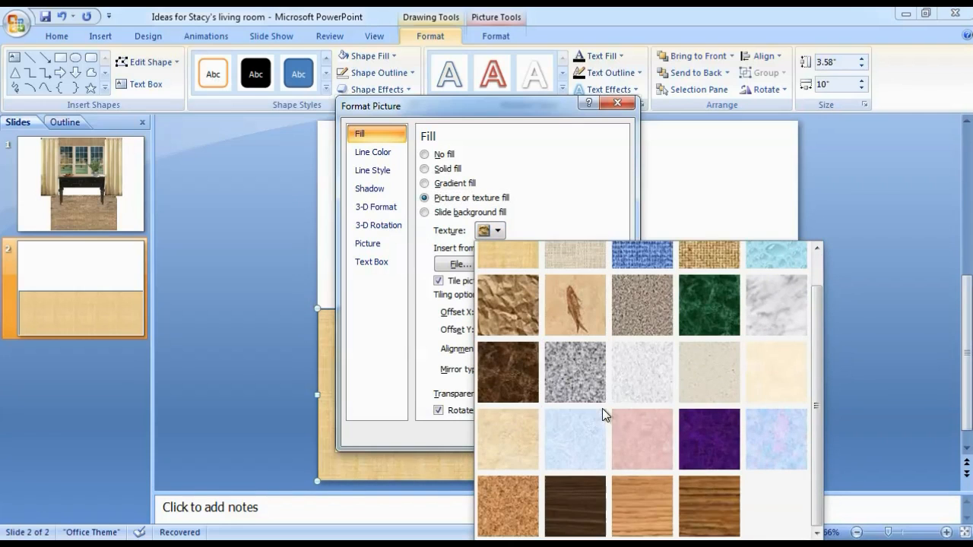
{"action": "left_click", "coordinate": [645, 499]}
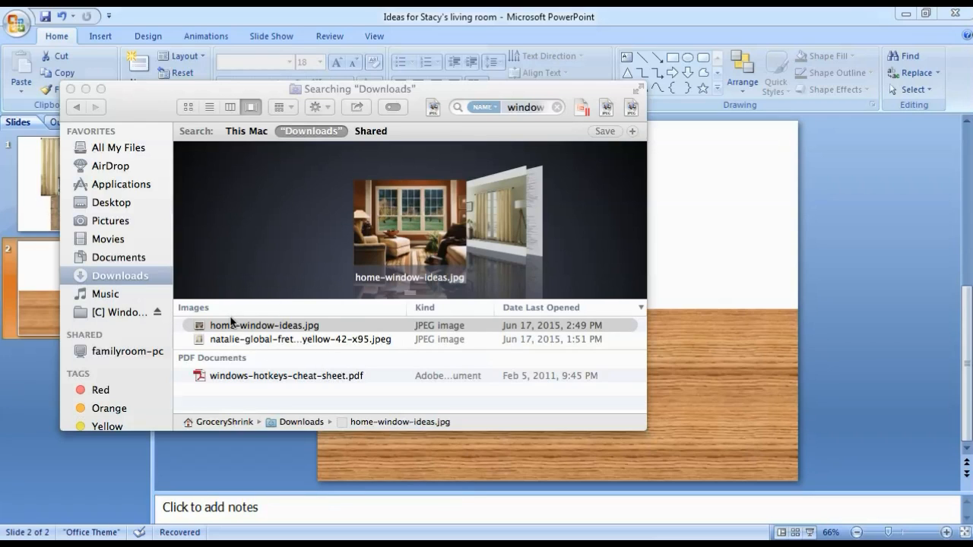
Insert home-window-ideas.jpg from the Downloads search results into slide 2.
{"action": "left_click_drag", "start_coordinate": [228, 328], "coordinate": [703, 292]}
{"action": "left_click", "coordinate": [765, 142]}
{"action": "left_click_drag", "start_coordinate": [765, 141], "coordinate": [439, 289]}
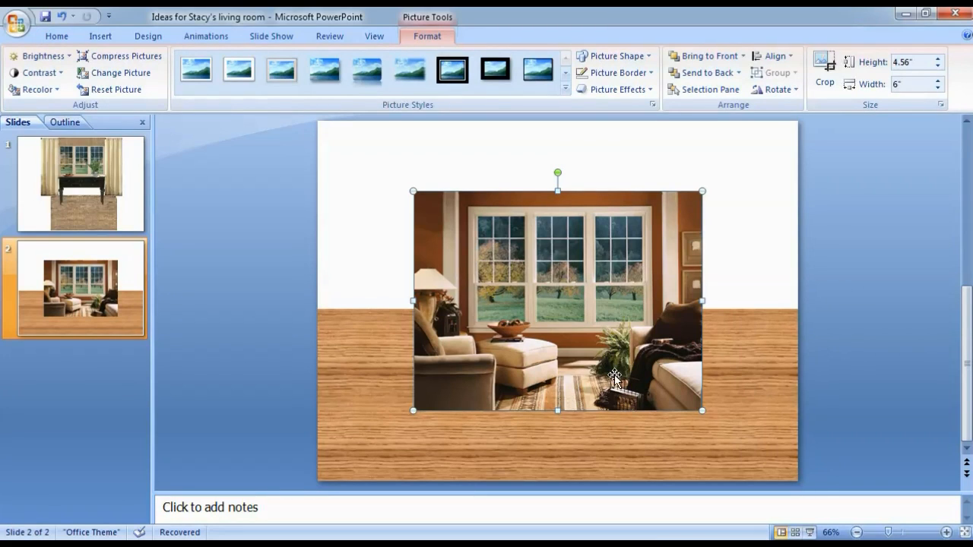
Crop the window picture on slide 2 to just the window frame, about 2.67" high by 3.92" wide, using slide 1 as reference.
{"action": "left_click", "coordinate": [94, 185]}
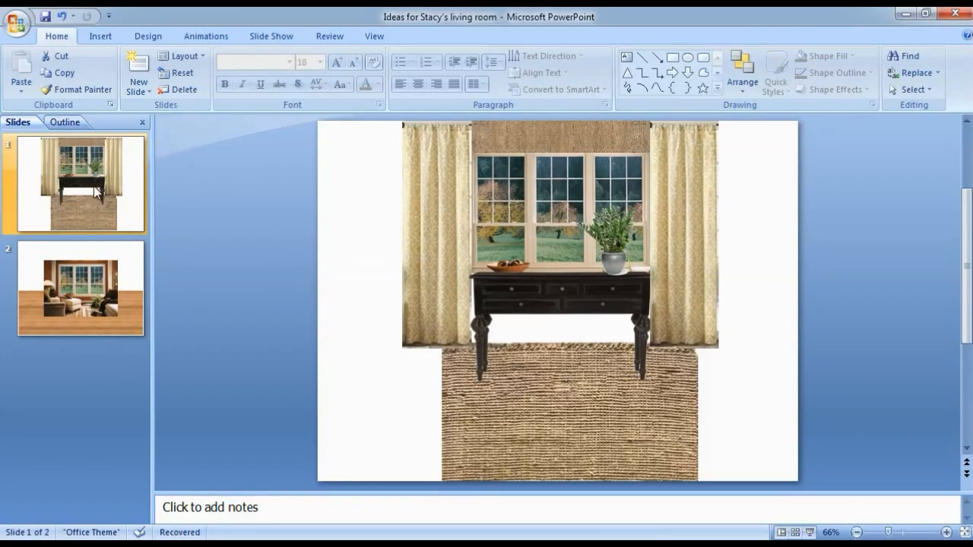
{"action": "left_click", "coordinate": [97, 302]}
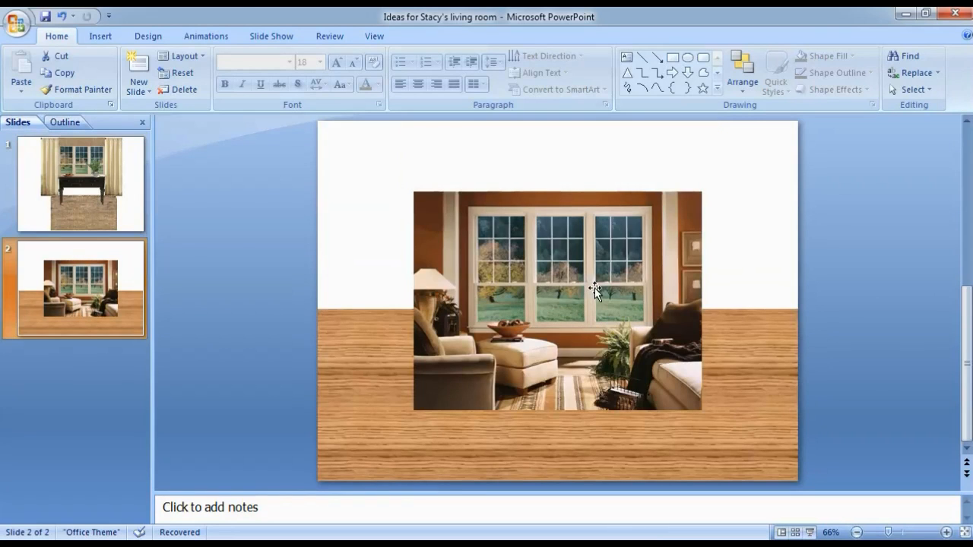
{"action": "double_click", "coordinate": [551, 330]}
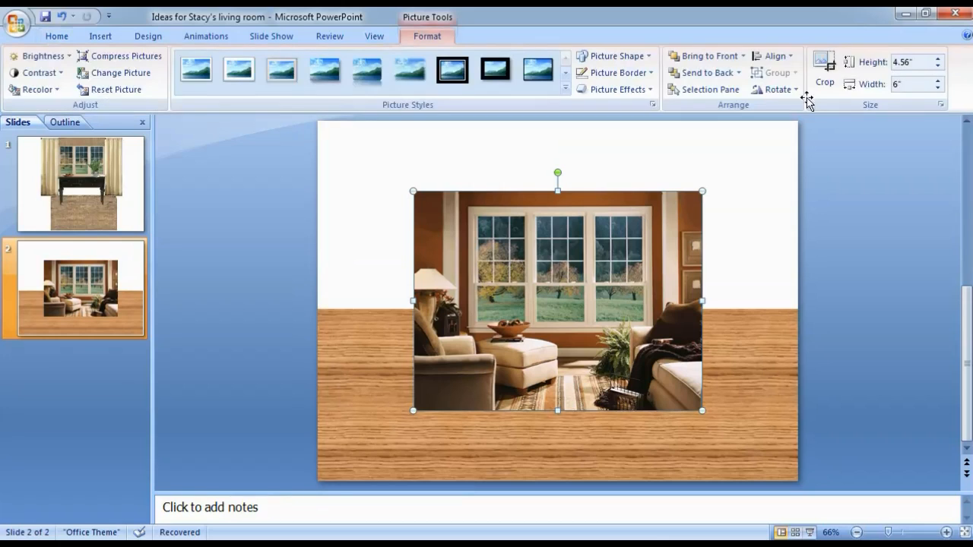
{"action": "left_click", "coordinate": [826, 70]}
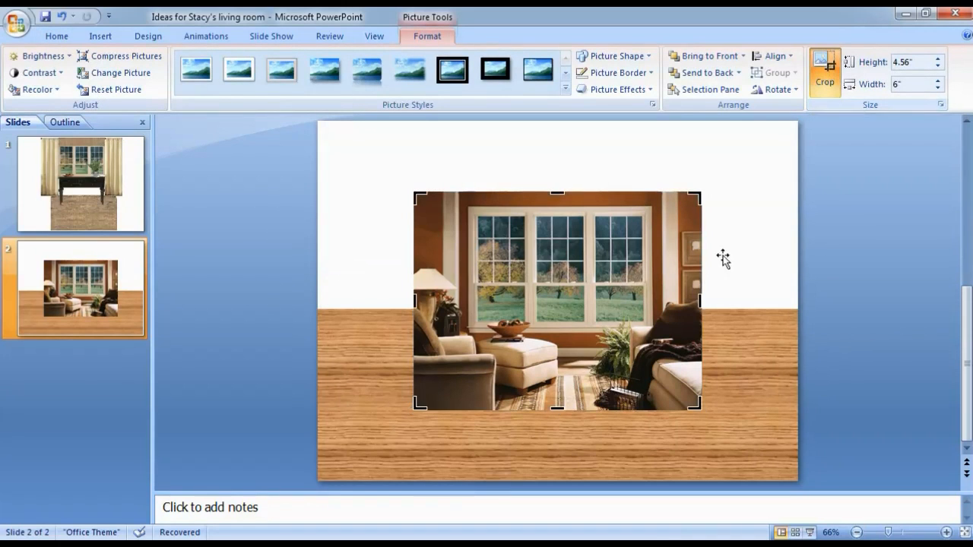
{"action": "left_click_drag", "start_coordinate": [697, 302], "coordinate": [652, 305]}
{"action": "left_click_drag", "start_coordinate": [531, 408], "coordinate": [535, 332]}
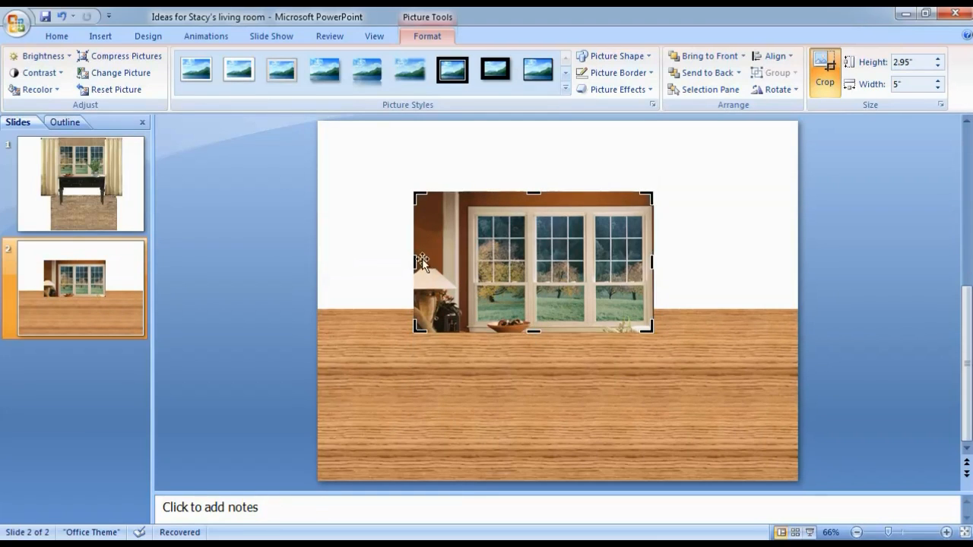
{"action": "left_click_drag", "start_coordinate": [414, 263], "coordinate": [467, 259]}
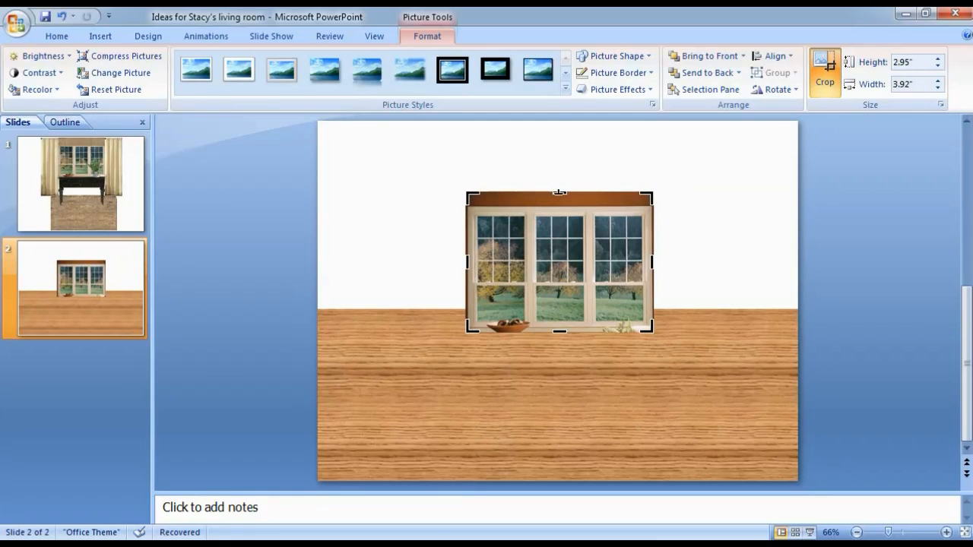
{"action": "left_click_drag", "start_coordinate": [559, 194], "coordinate": [558, 206]}
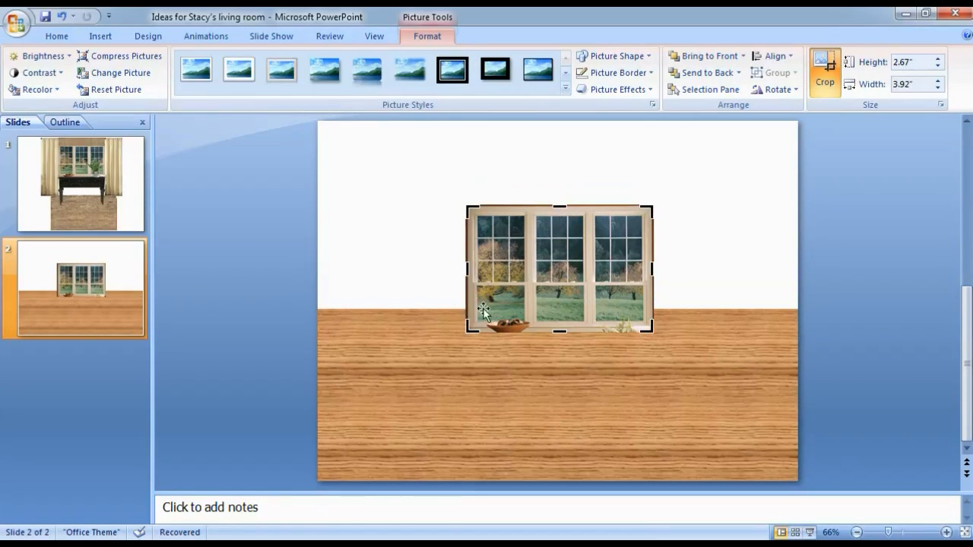
Move the cropped window up near the top of the white wall, comparing its placement with the room photo IMG_1382-2.JPG in Preview.
{"action": "left_click_drag", "start_coordinate": [561, 266], "coordinate": [559, 221]}
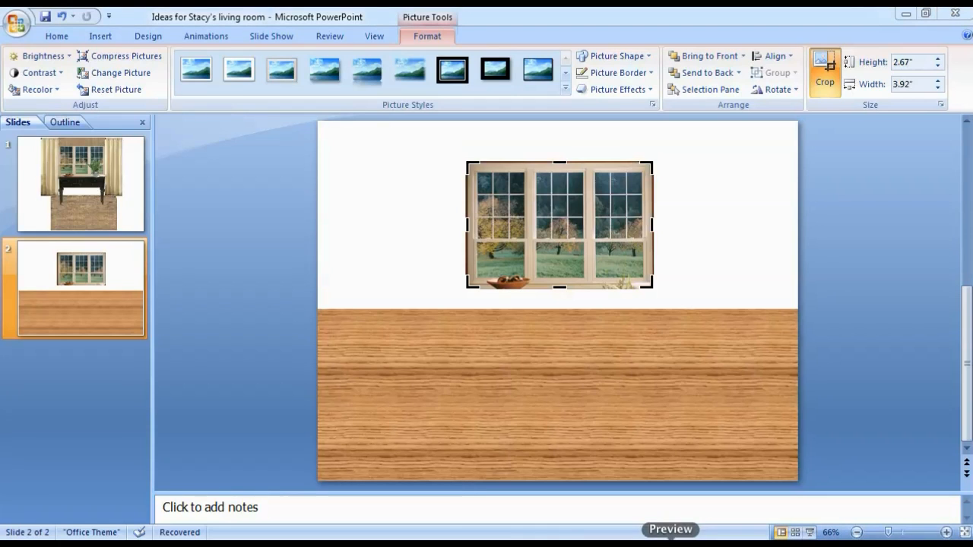
{"action": "left_click", "coordinate": [671, 544]}
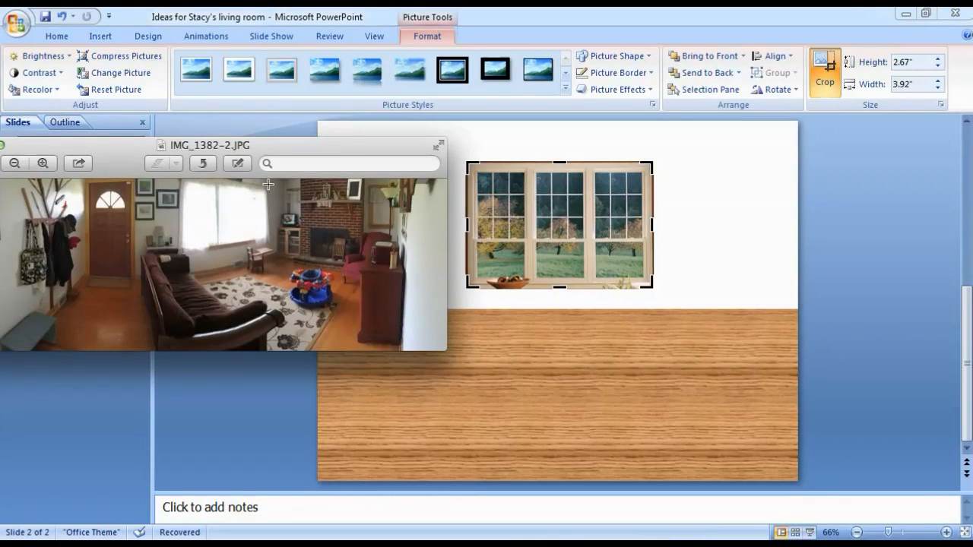
{"action": "left_click", "coordinate": [557, 238]}
{"action": "left_click", "coordinate": [686, 234]}
{"action": "left_click_drag", "start_coordinate": [566, 195], "coordinate": [566, 175]}
{"action": "left_click", "coordinate": [724, 228]}
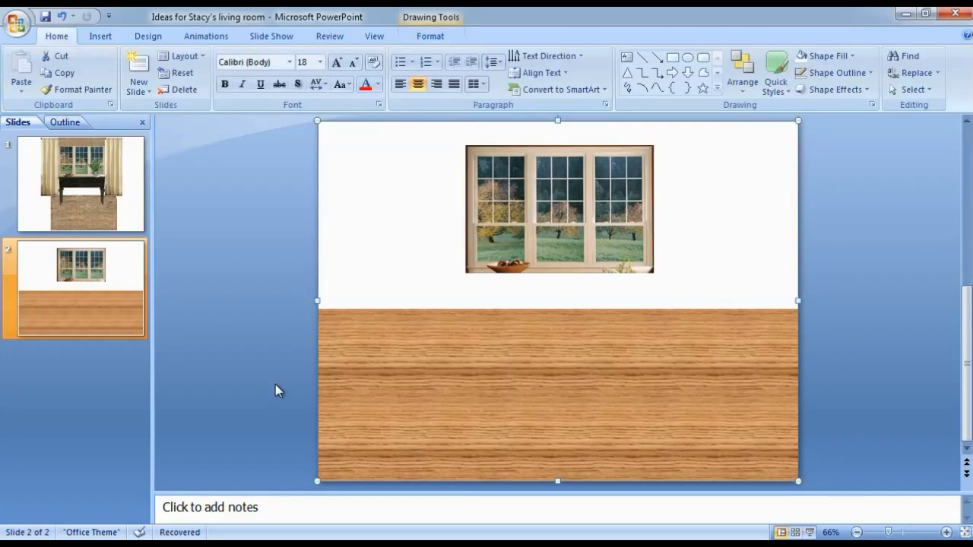
{"action": "left_click", "coordinate": [245, 422]}
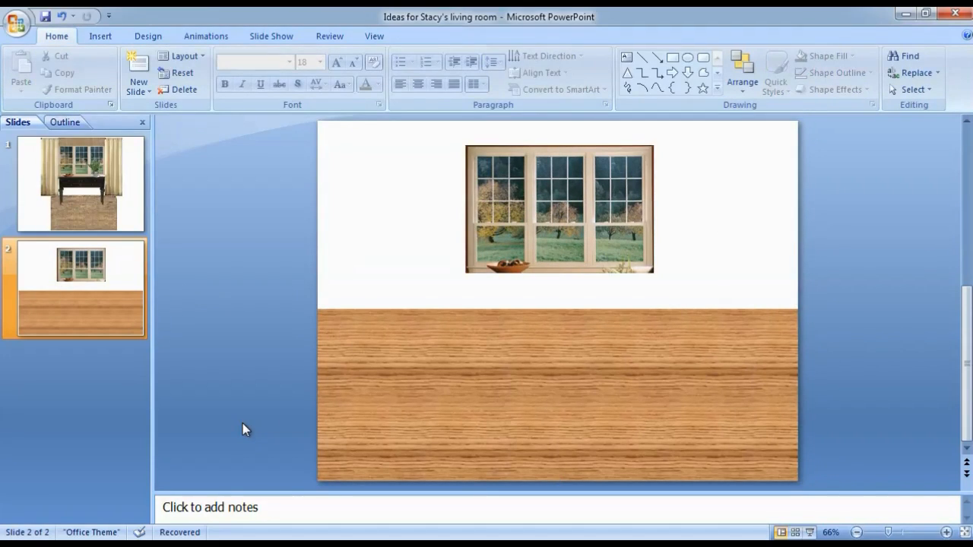
Insert natalie-global-fretwork-window-panel-yellow-42-x95.jpeg from the Finder Downloads search results into slide 2.
{"action": "left_click", "coordinate": [76, 538]}
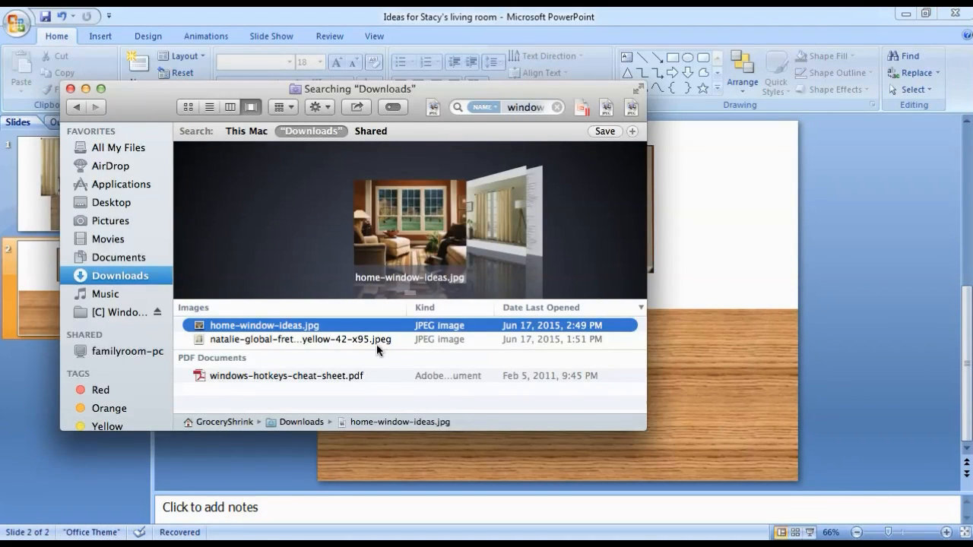
{"action": "left_click", "coordinate": [357, 339]}
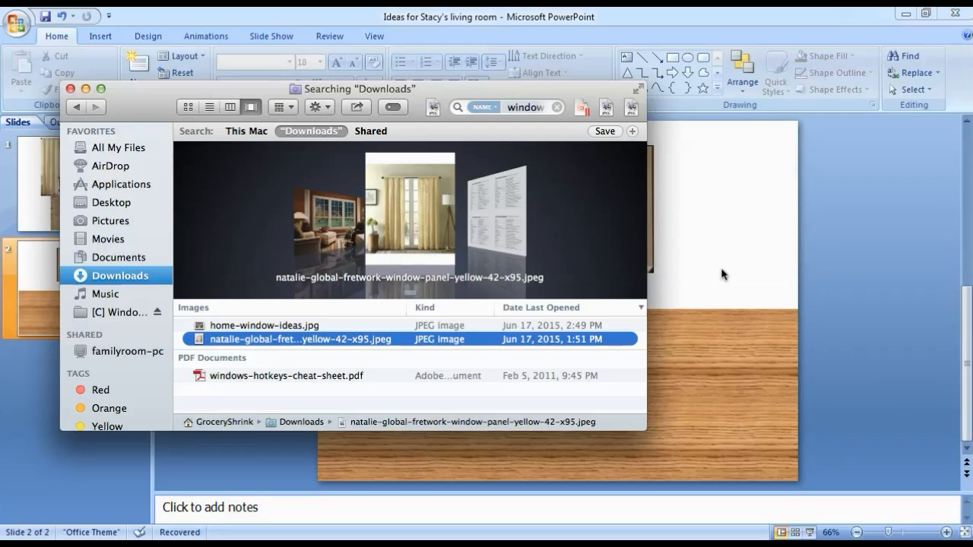
{"action": "left_click_drag", "start_coordinate": [722, 270], "coordinate": [735, 210]}
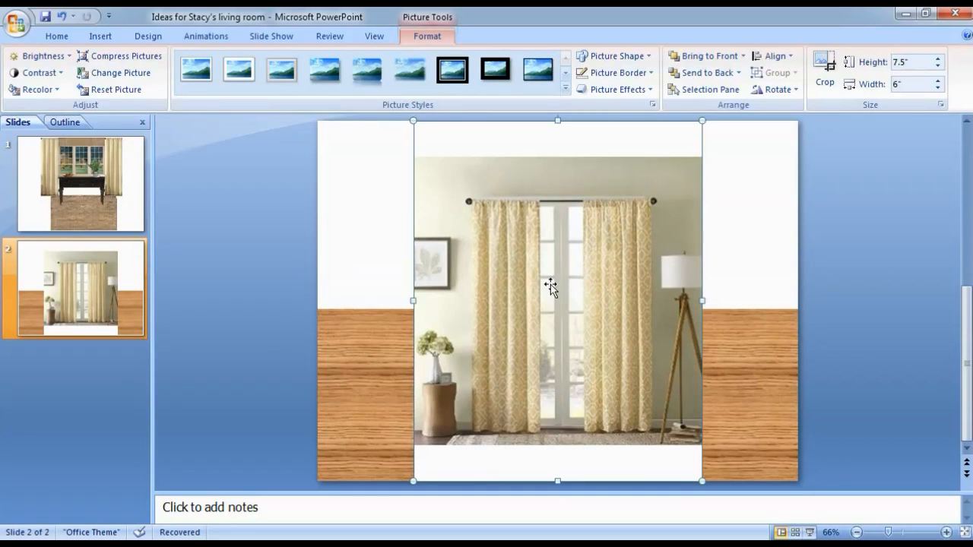
Crop the curtain picture to its left panel only, about 4.92" high by 1.5" wide.
{"action": "left_click", "coordinate": [825, 69]}
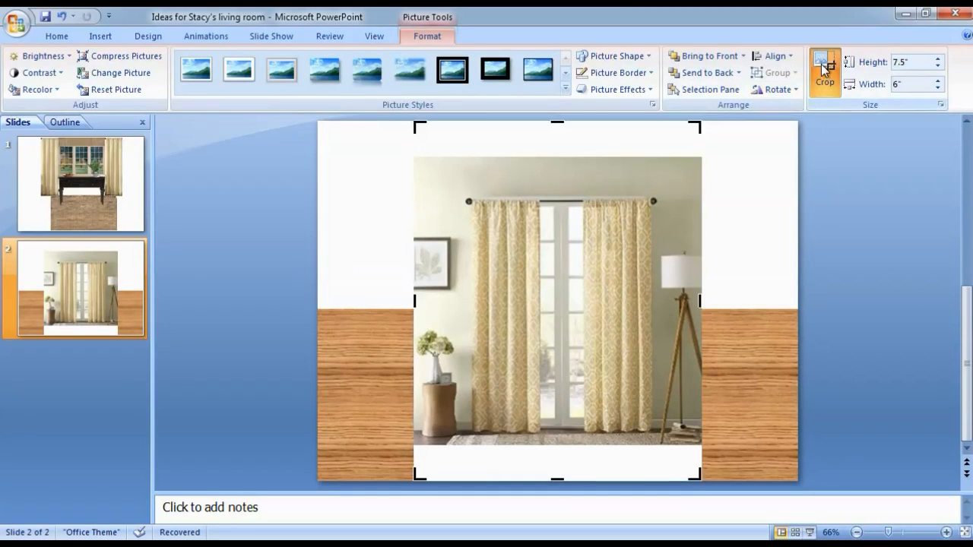
{"action": "left_click_drag", "start_coordinate": [556, 122], "coordinate": [556, 196]}
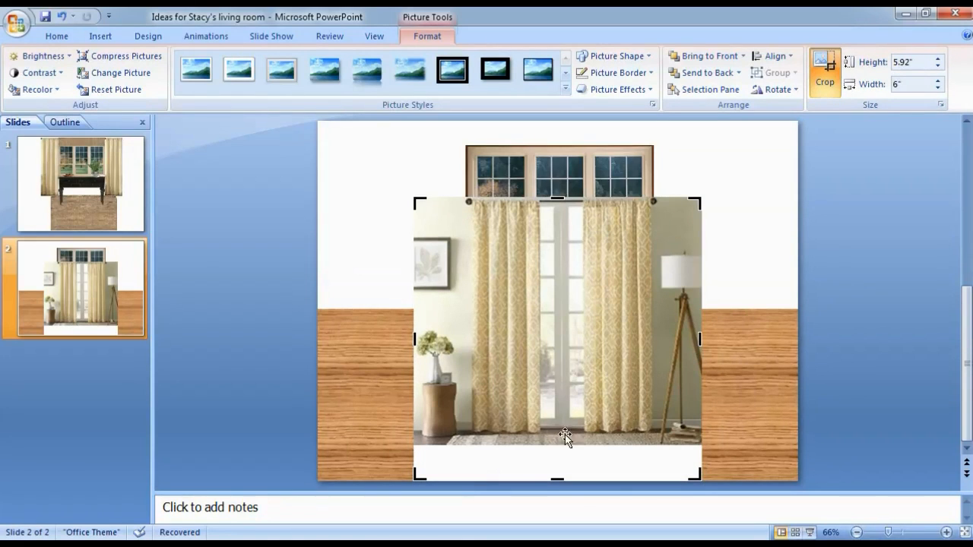
{"action": "left_click_drag", "start_coordinate": [558, 478], "coordinate": [558, 430]}
{"action": "left_click_drag", "start_coordinate": [698, 318], "coordinate": [541, 318]}
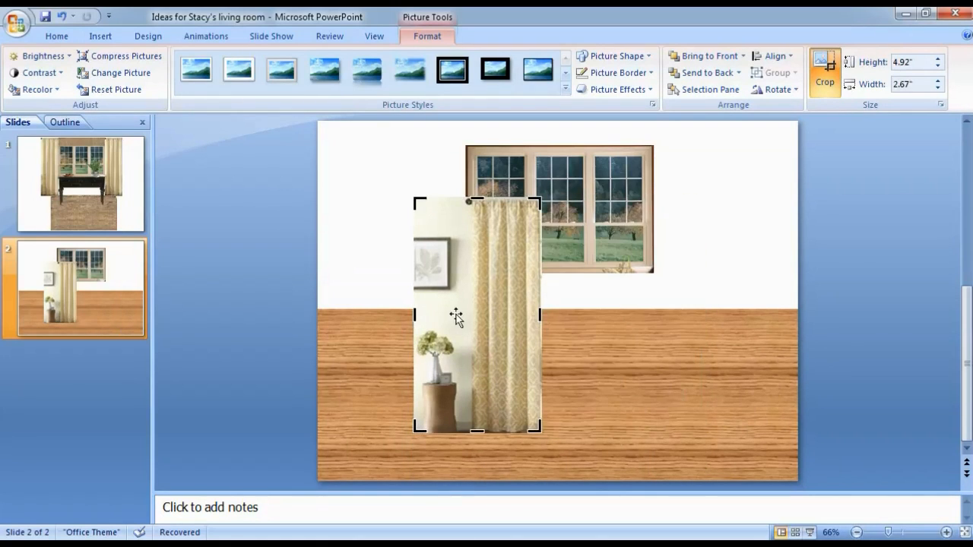
{"action": "left_click_drag", "start_coordinate": [413, 314], "coordinate": [468, 317]}
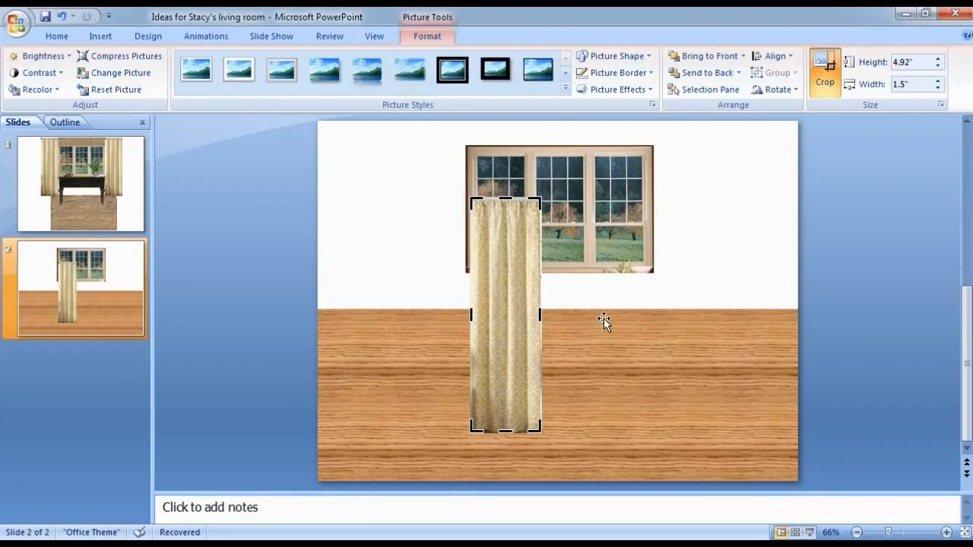
Move the curtain panel to the window's left edge at the top of the wall and scale it to about 4.42" by 1.35".
{"action": "left_click", "coordinate": [601, 308]}
{"action": "left_click_drag", "start_coordinate": [518, 326], "coordinate": [450, 255]}
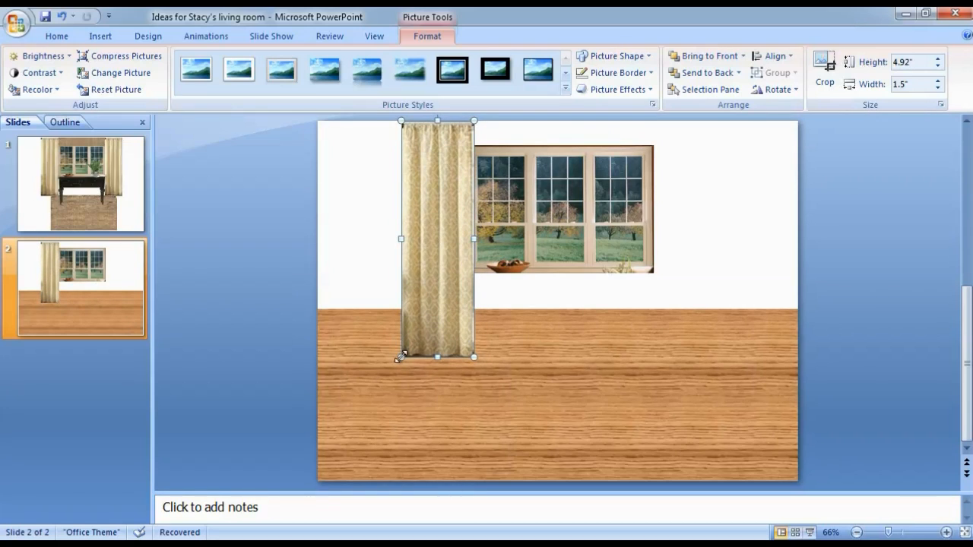
{"action": "left_click_drag", "start_coordinate": [401, 357], "coordinate": [409, 333]}
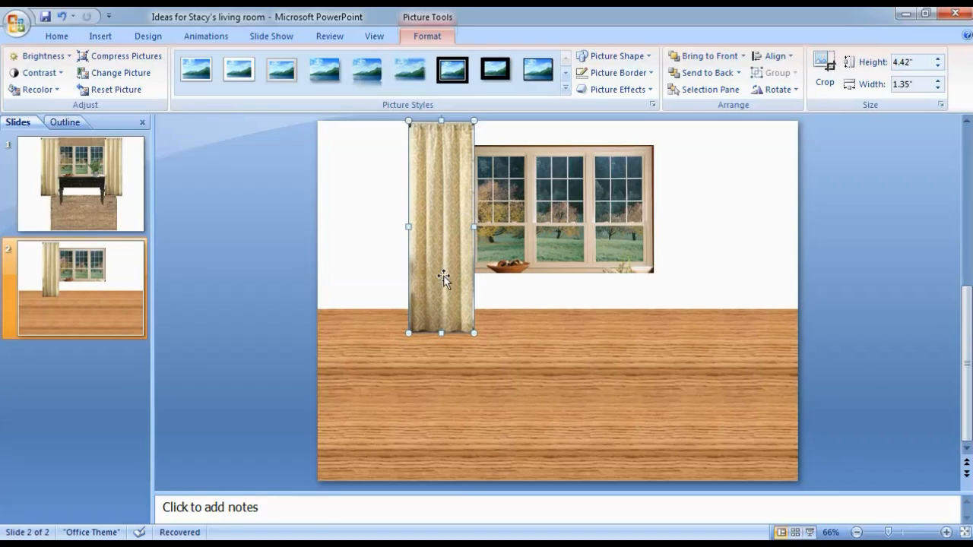
Paste a copy of the curtain panel and place it at the same height along the window's right edge.
{"action": "left_click", "coordinate": [514, 295]}
{"action": "key", "text": "ctrl+v"}
{"action": "left_click_drag", "start_coordinate": [459, 236], "coordinate": [691, 227]}
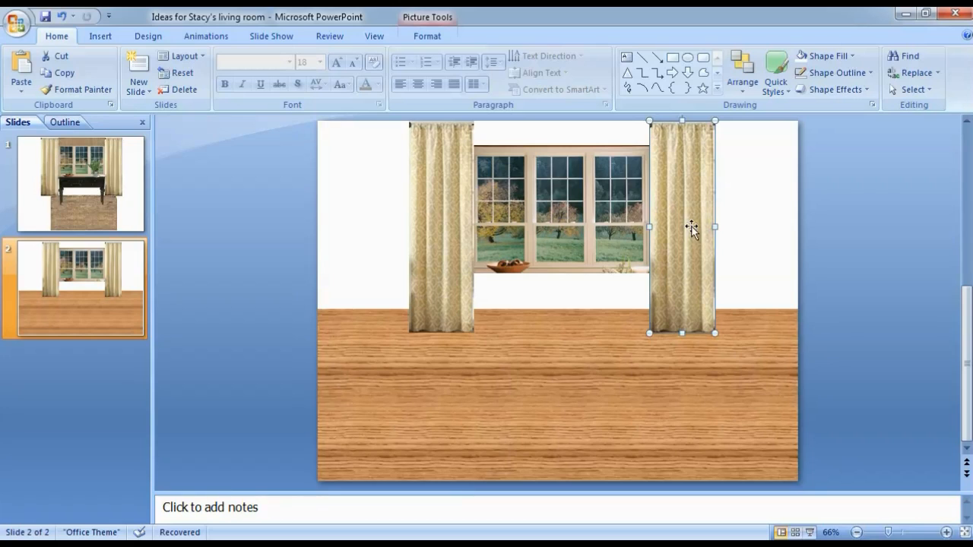
{"action": "left_click", "coordinate": [578, 310]}
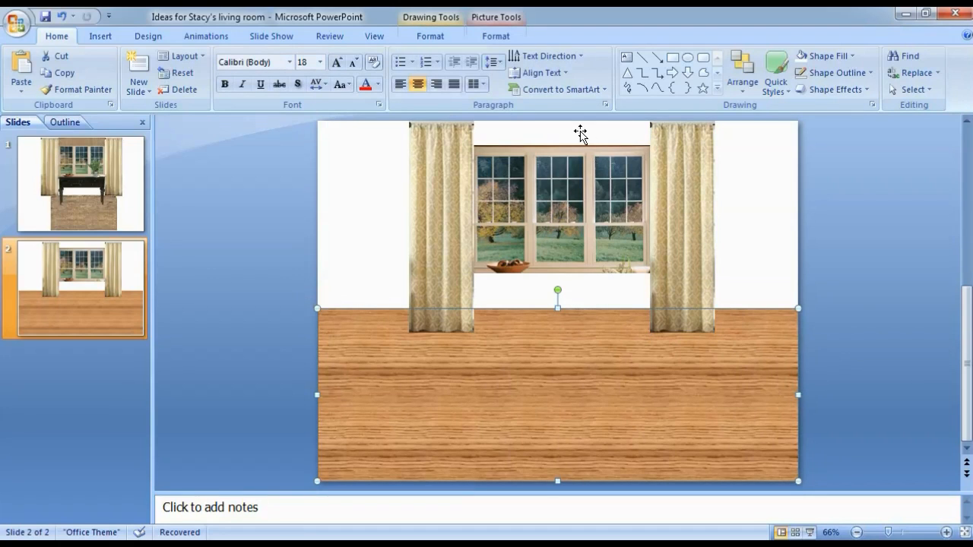
{"action": "left_click", "coordinate": [494, 294]}
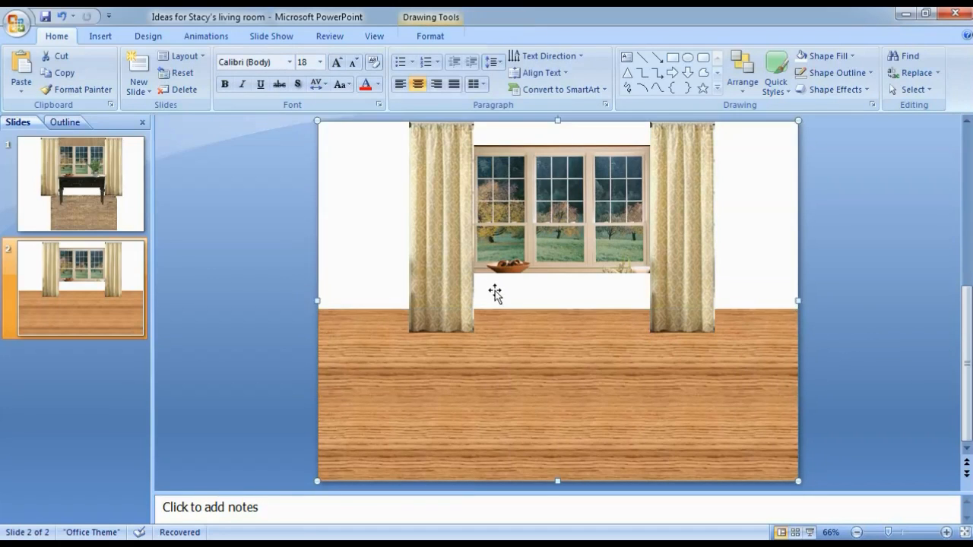
Duplicate the curtain panel twice and place one copy beside the outer edge of each existing panel.
{"action": "left_click", "coordinate": [454, 285]}
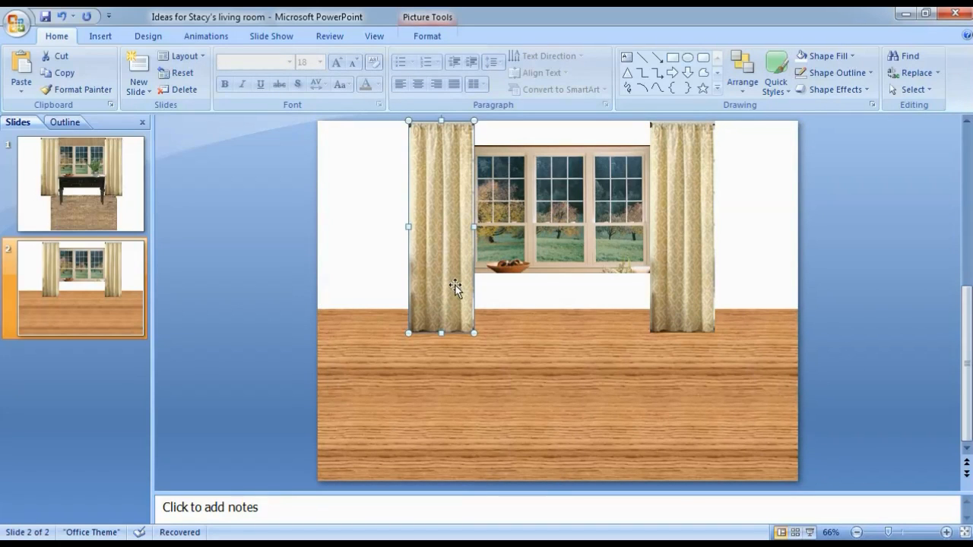
{"action": "key", "text": "ctrl+d"}
{"action": "left_click_drag", "start_coordinate": [434, 289], "coordinate": [371, 274]}
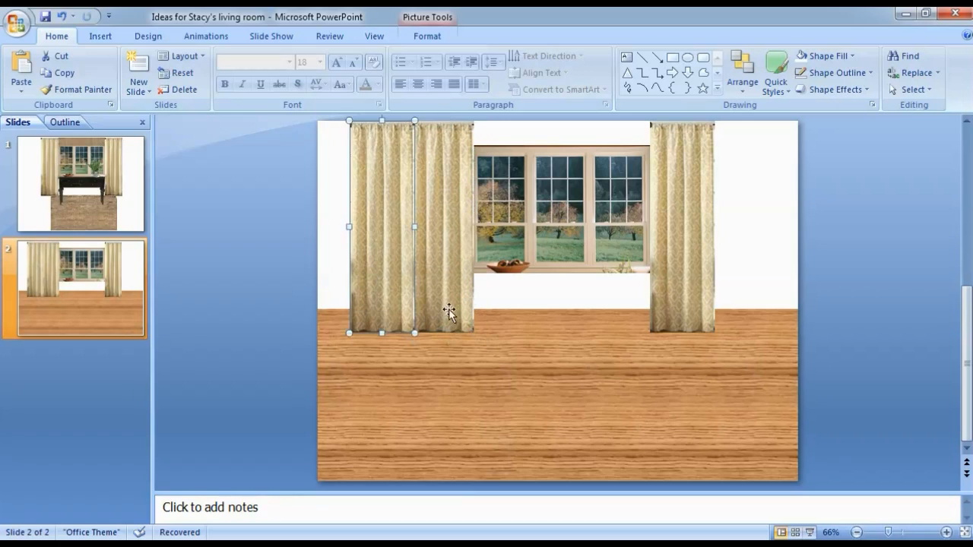
{"action": "left_click", "coordinate": [498, 308]}
{"action": "left_click_drag", "start_coordinate": [471, 257], "coordinate": [754, 247]}
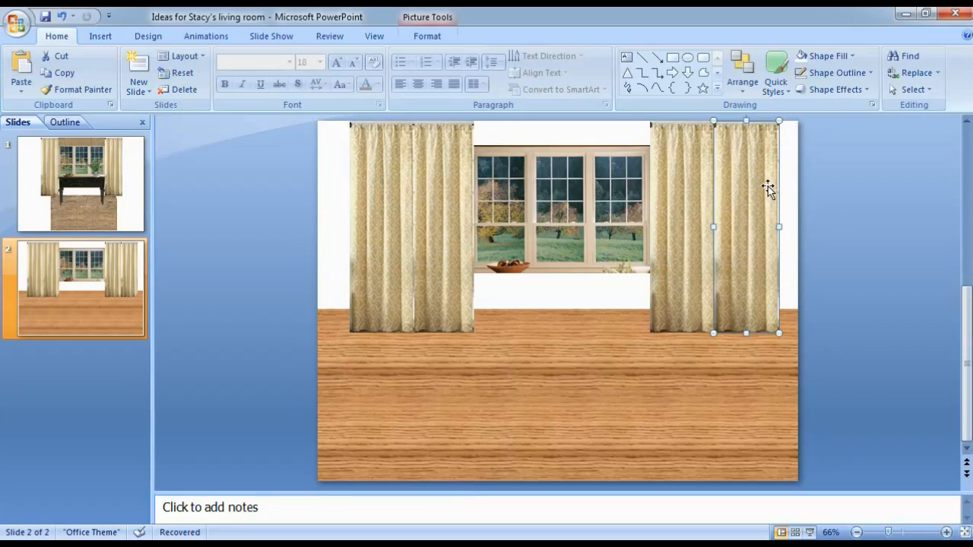
Delete the two extra outer curtain panels, leaving one on each side of the window.
{"action": "key", "text": "Delete"}
{"action": "left_click", "coordinate": [372, 197]}
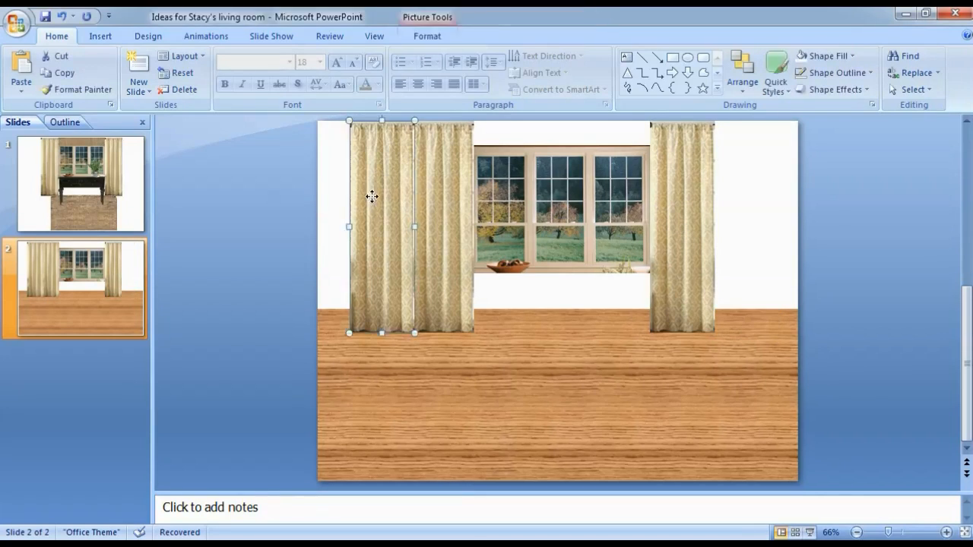
{"action": "key", "text": "Delete"}
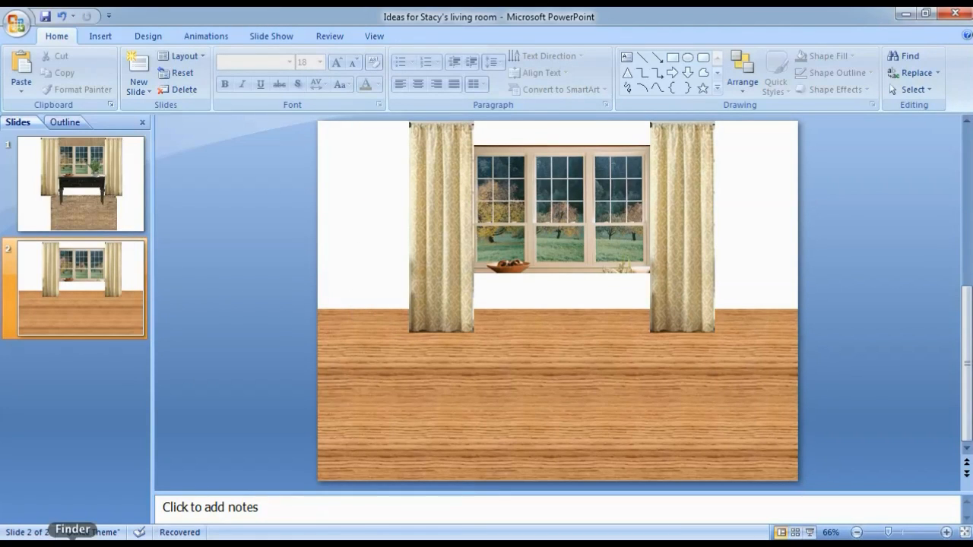
Search This Mac for "maui" in Finder and insert maui jute rug.jpg into slide 2.
{"action": "left_click", "coordinate": [72, 541]}
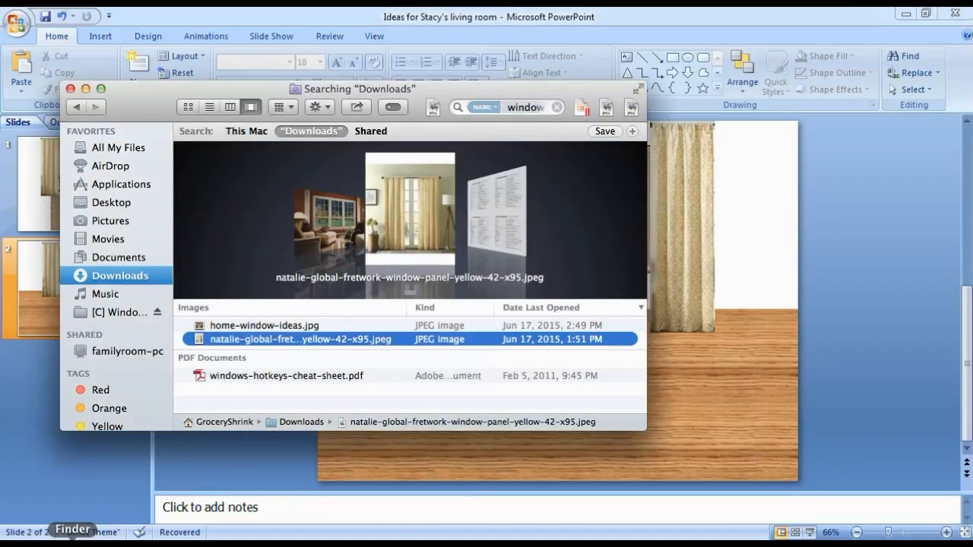
{"action": "left_click", "coordinate": [557, 108]}
{"action": "left_click", "coordinate": [520, 108]}
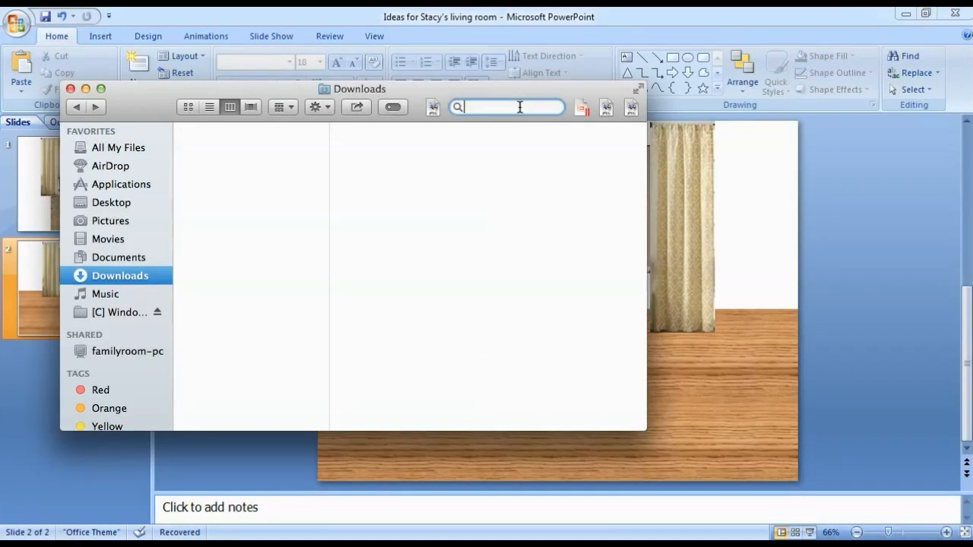
{"action": "type", "text": "r"}
{"action": "key", "text": "BackSpace"}
{"action": "type", "text": "m"}
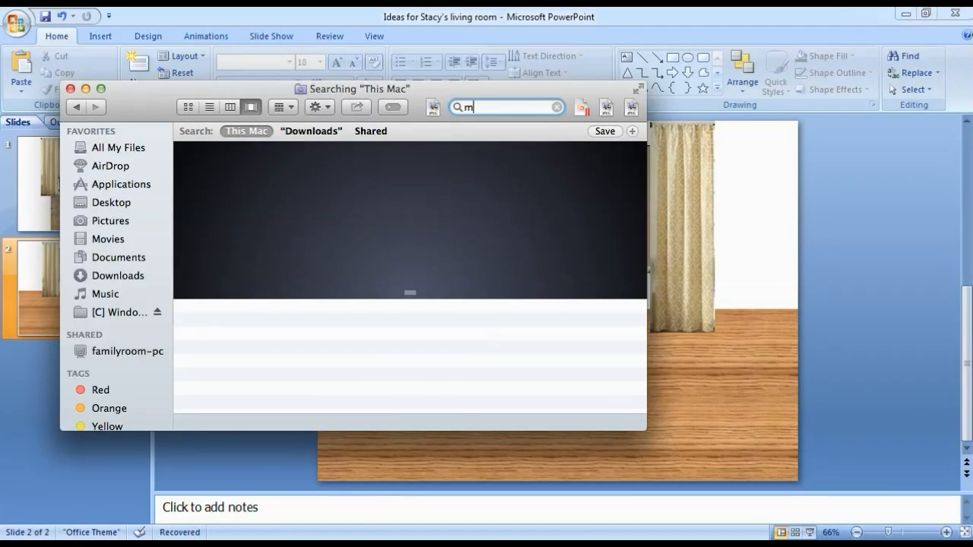
{"action": "type", "text": "aui"}
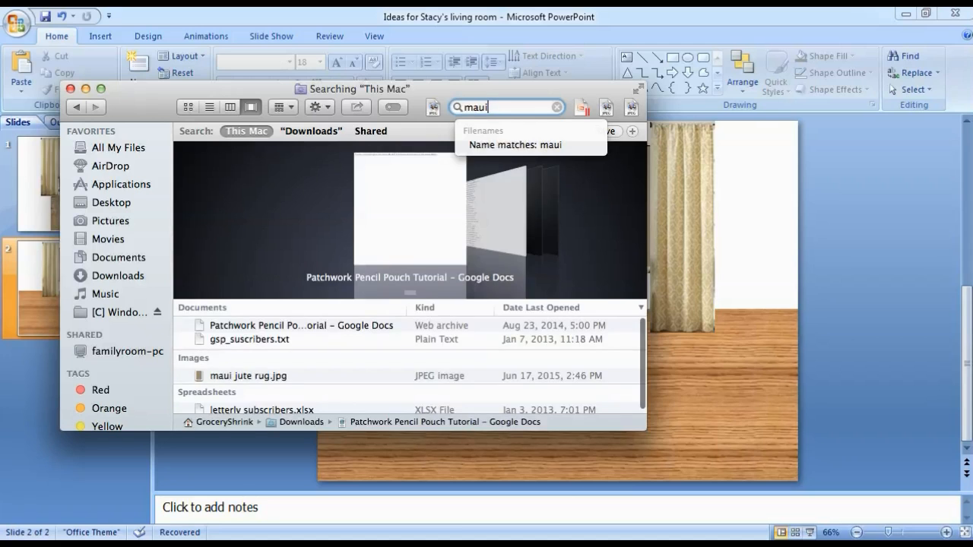
{"action": "left_click", "coordinate": [259, 377]}
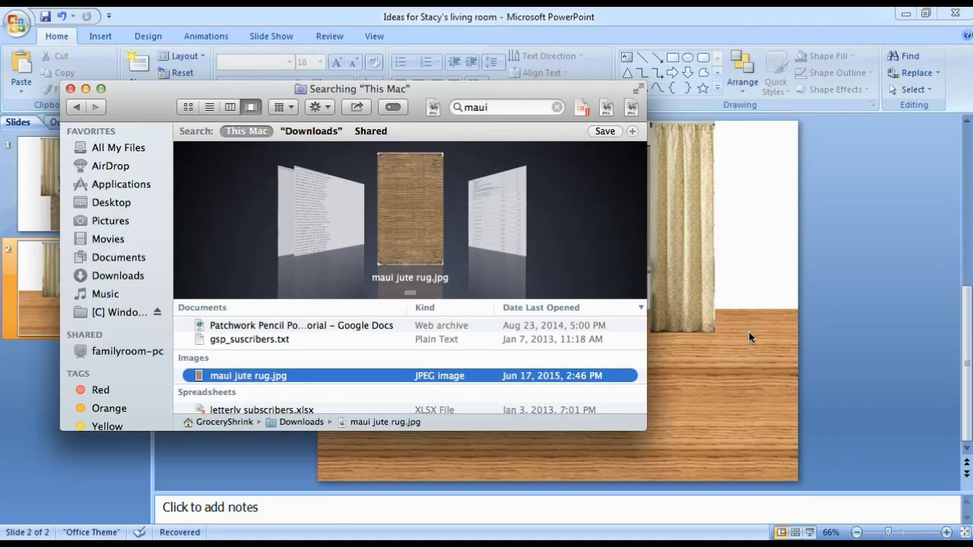
{"action": "key", "text": "Return"}
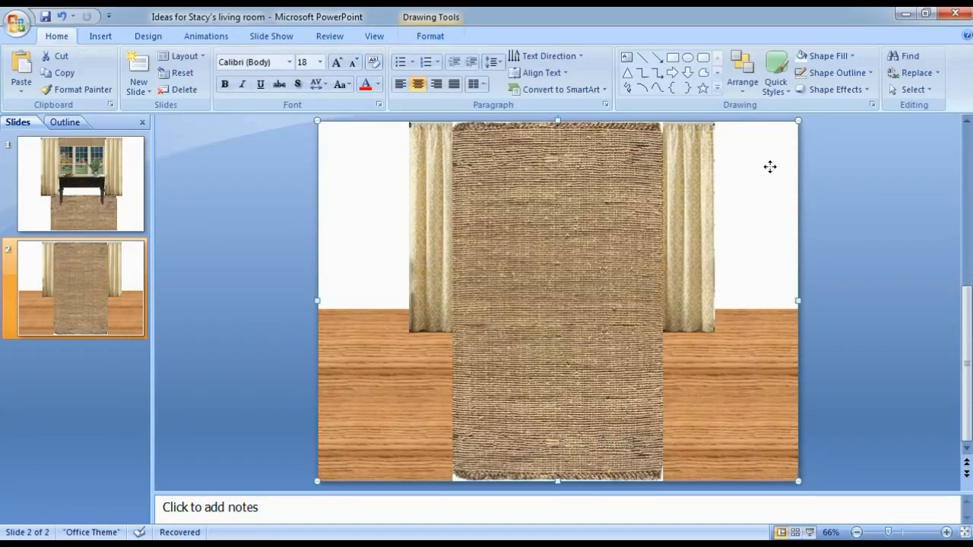
{"action": "left_click", "coordinate": [609, 267]}
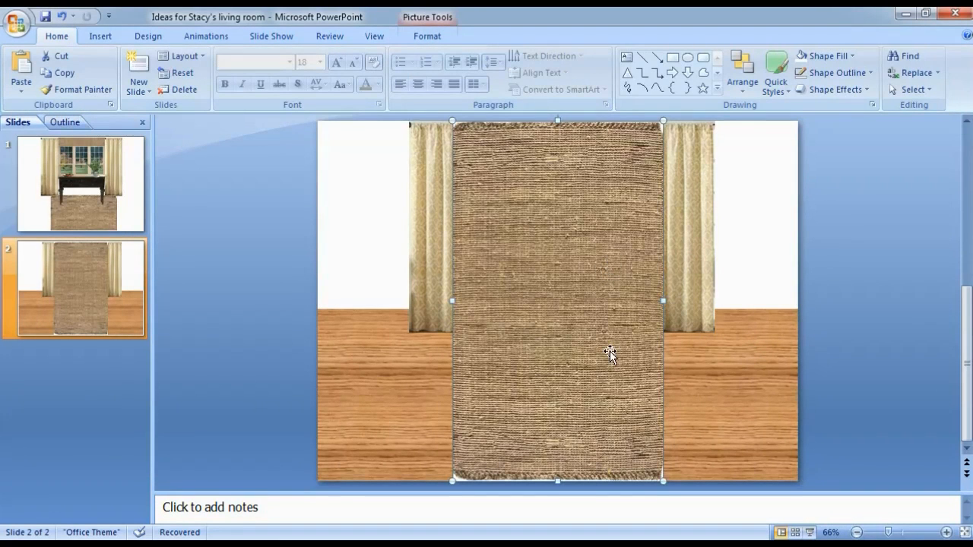
Rotate the jute rug a quarter turn and place it on the wood floor below the window.
{"action": "scroll", "coordinate": [574, 151], "scroll_direction": "up", "scroll_amount": 1}
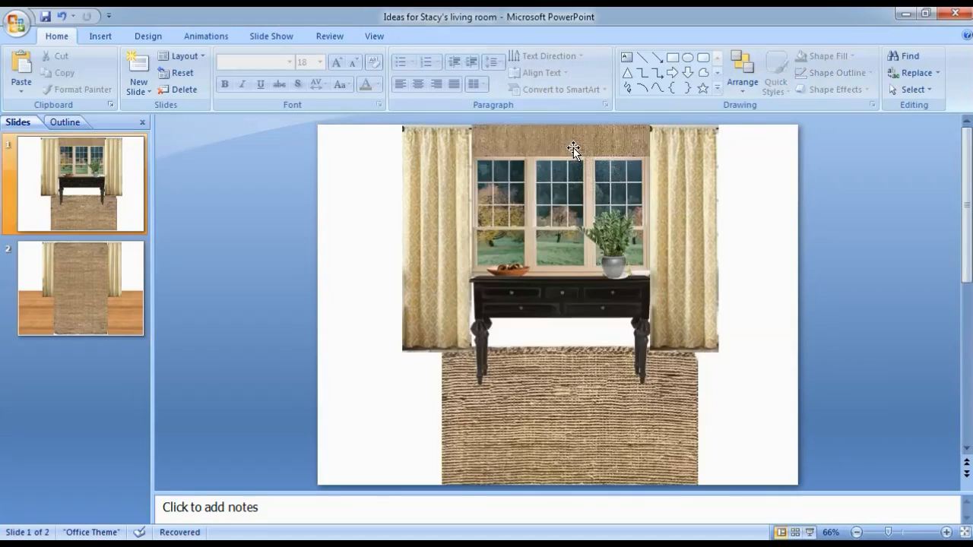
{"action": "left_click", "coordinate": [93, 311]}
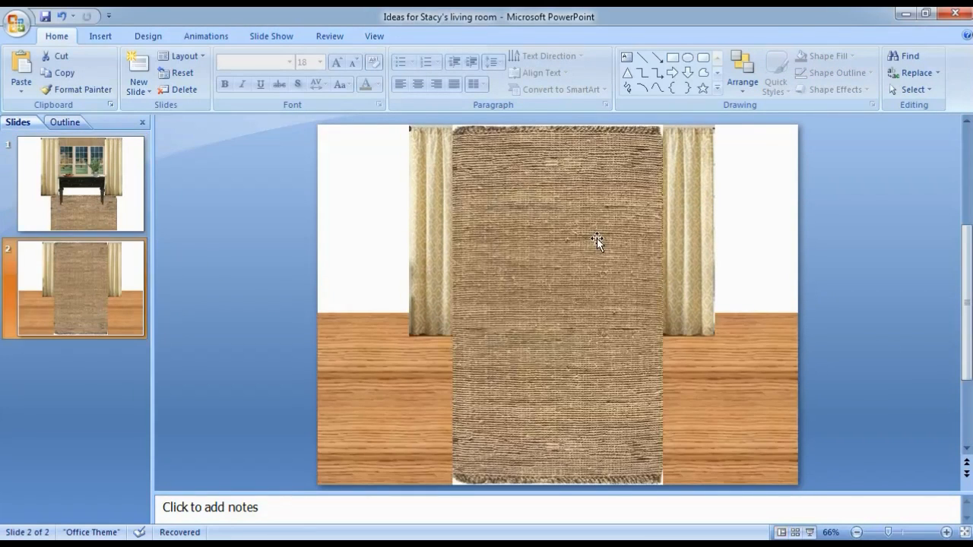
{"action": "left_click_drag", "start_coordinate": [607, 212], "coordinate": [608, 261]}
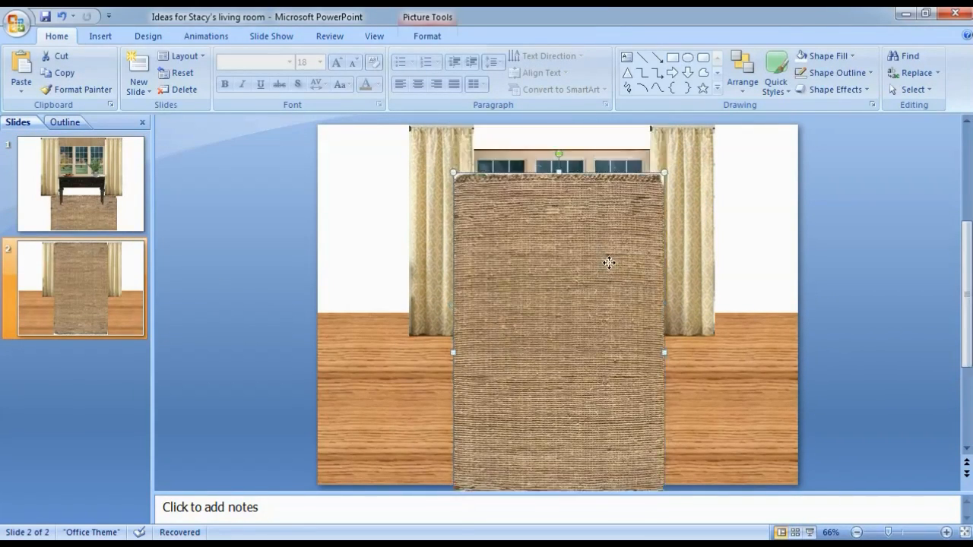
{"action": "left_click_drag", "start_coordinate": [559, 152], "coordinate": [400, 349]}
{"action": "left_click_drag", "start_coordinate": [582, 297], "coordinate": [592, 378]}
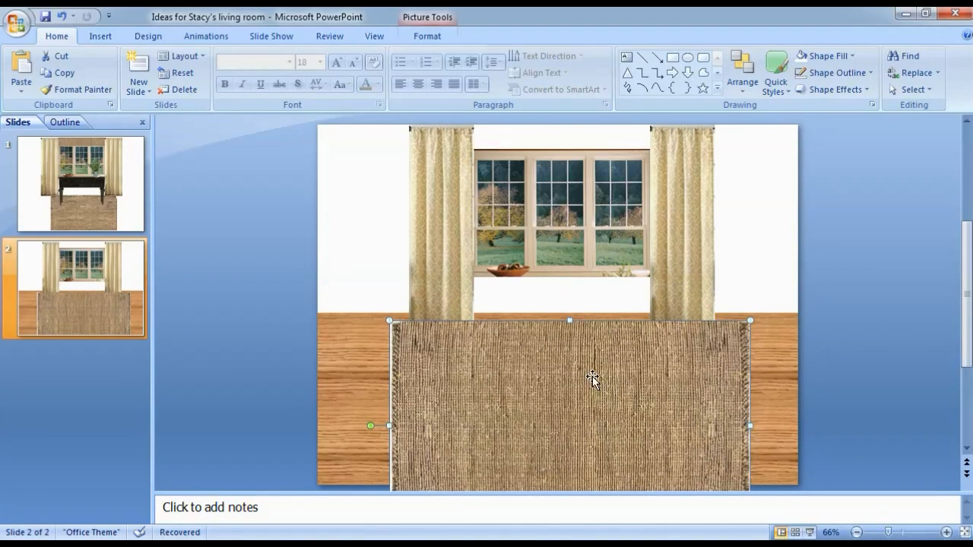
Send the jute rug backward in the stacking order until it lies behind both curtain panels.
{"action": "right_click", "coordinate": [544, 374]}
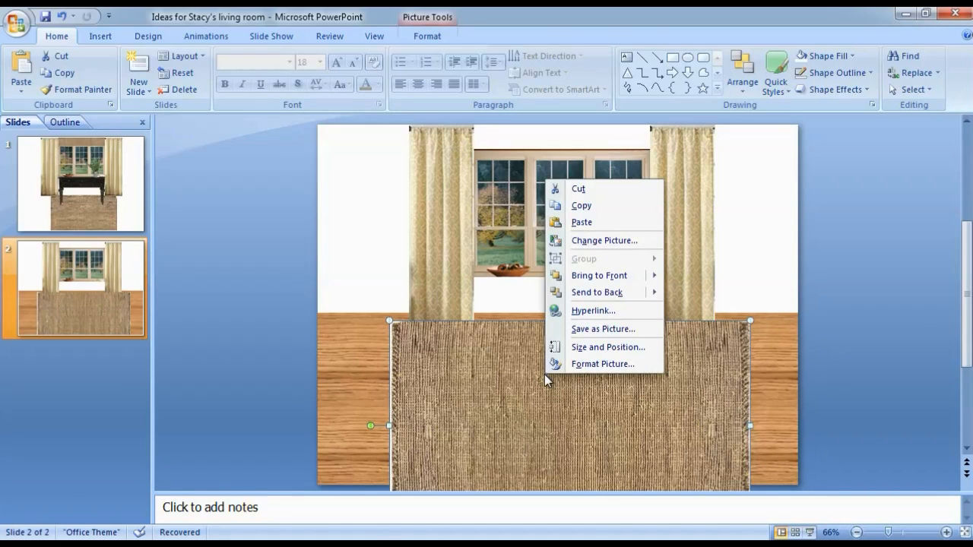
{"action": "mouse_move", "coordinate": [612, 279]}
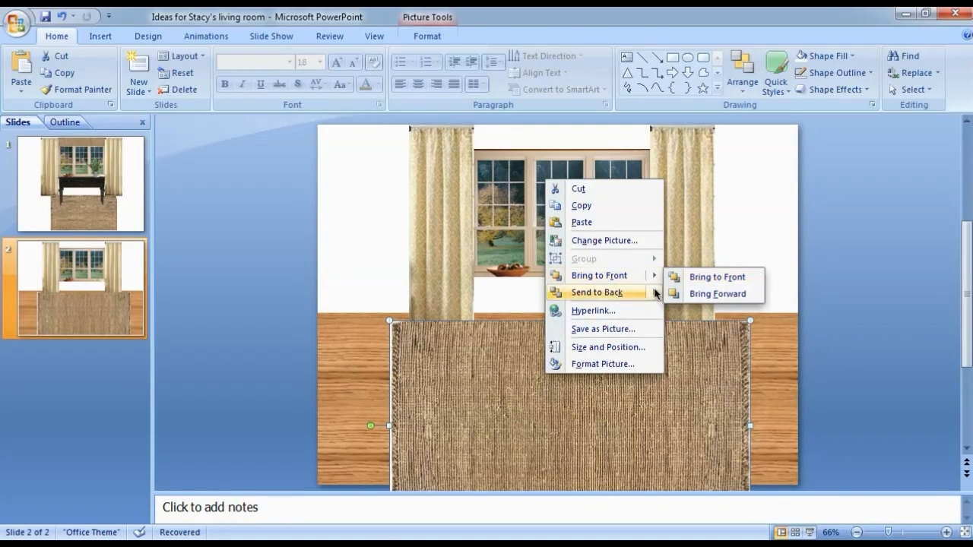
{"action": "mouse_move", "coordinate": [653, 296]}
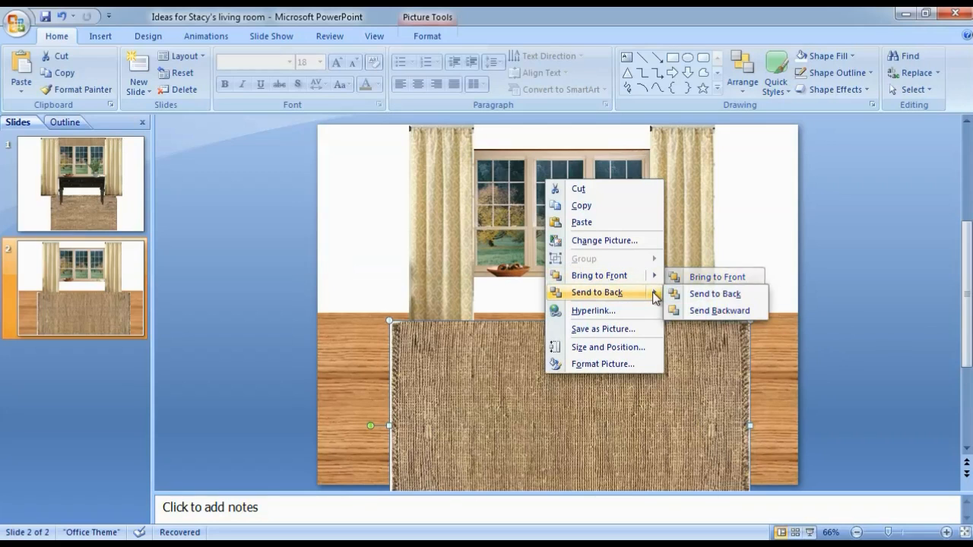
{"action": "left_click", "coordinate": [703, 311]}
{"action": "right_click", "coordinate": [604, 368]}
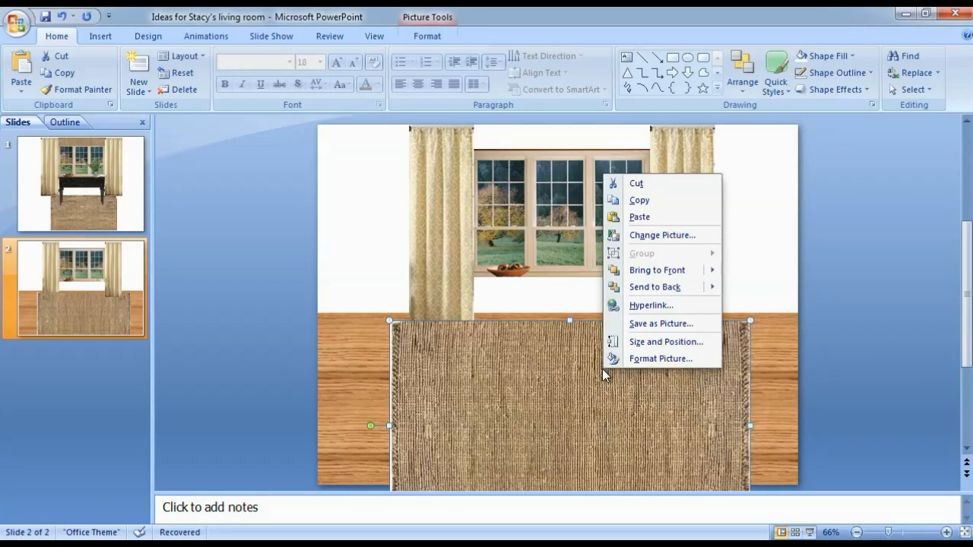
{"action": "mouse_move", "coordinate": [662, 288]}
{"action": "left_click", "coordinate": [752, 310]}
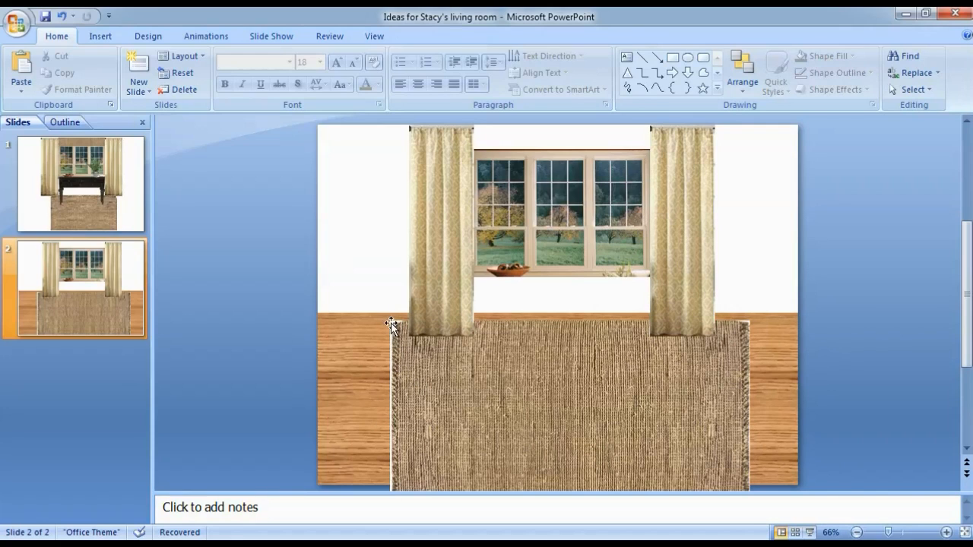
Make the jute rug picture's white background transparent and shift the rug slightly left on the floor.
{"action": "left_click", "coordinate": [412, 369]}
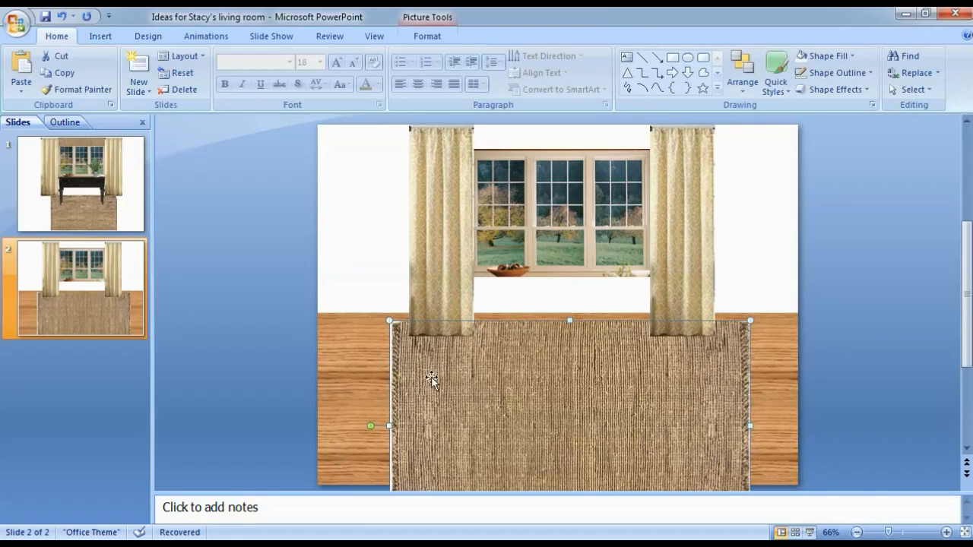
{"action": "double_click", "coordinate": [439, 385]}
{"action": "left_click", "coordinate": [57, 89]}
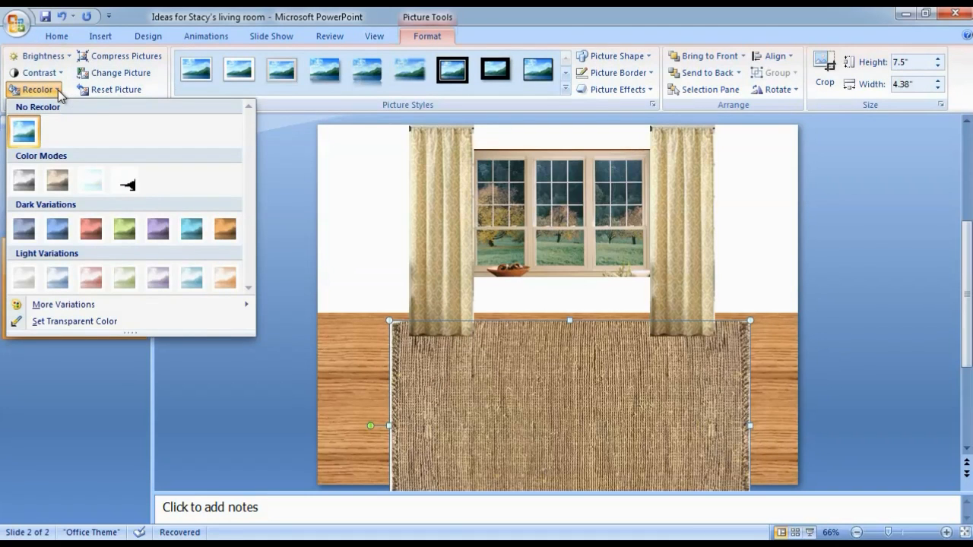
{"action": "left_click", "coordinate": [43, 322]}
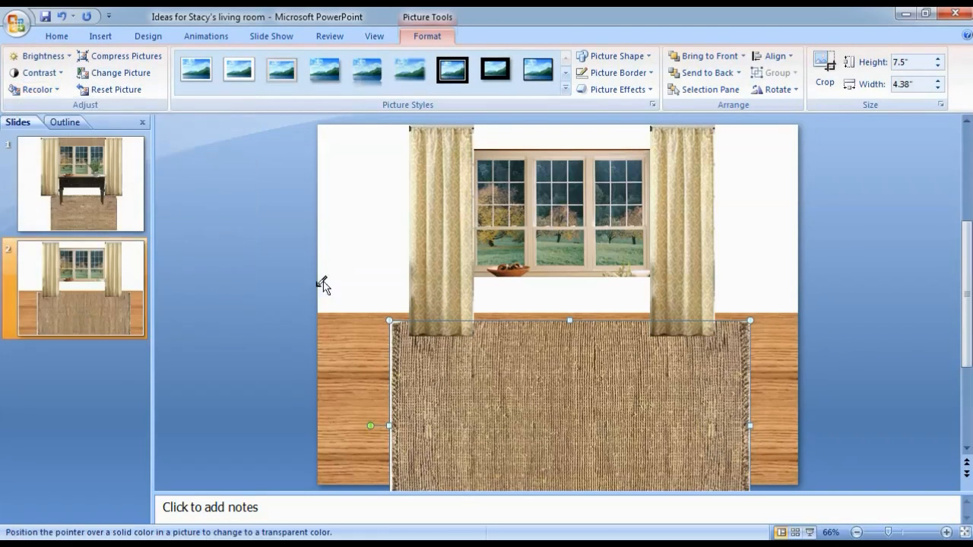
{"action": "left_click", "coordinate": [397, 318]}
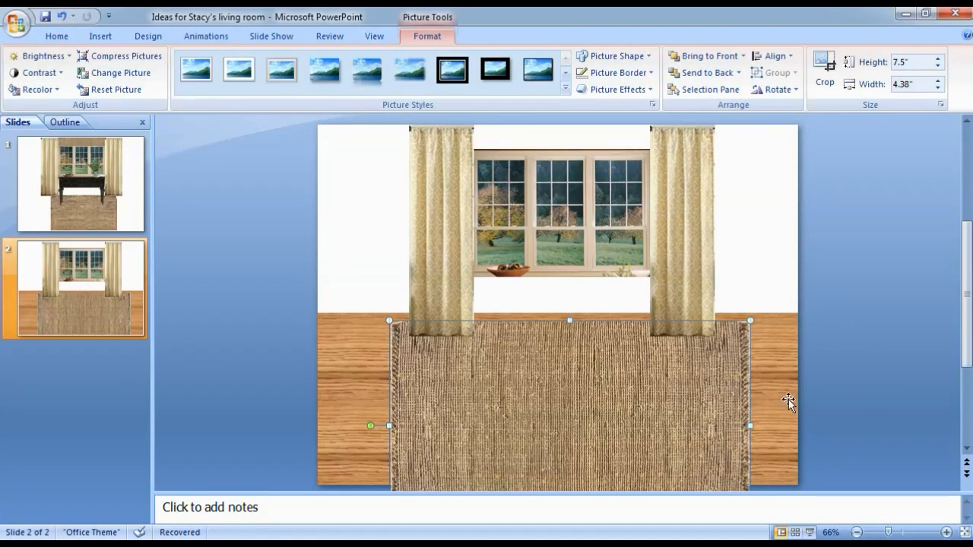
{"action": "left_click", "coordinate": [883, 368]}
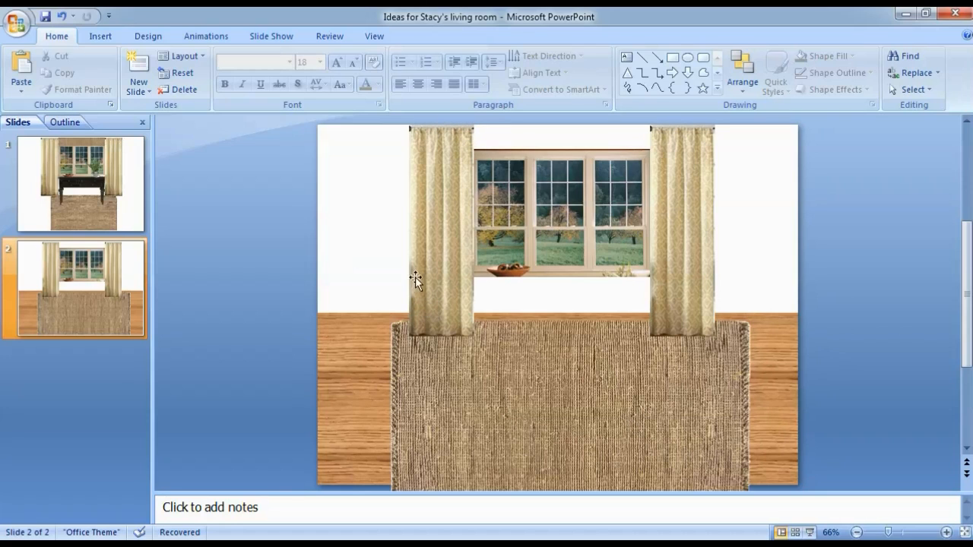
{"action": "left_click_drag", "start_coordinate": [504, 392], "coordinate": [499, 394]}
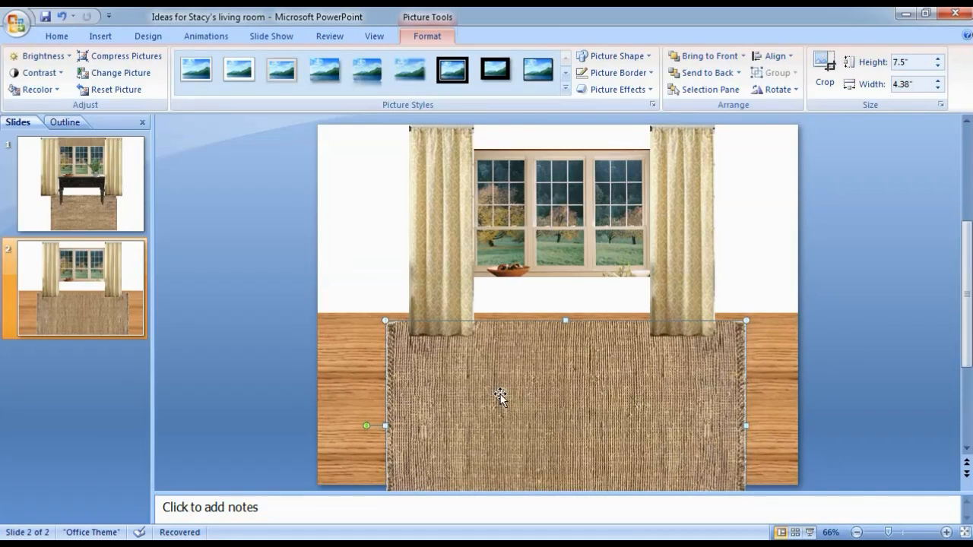
{"action": "left_click", "coordinate": [855, 323]}
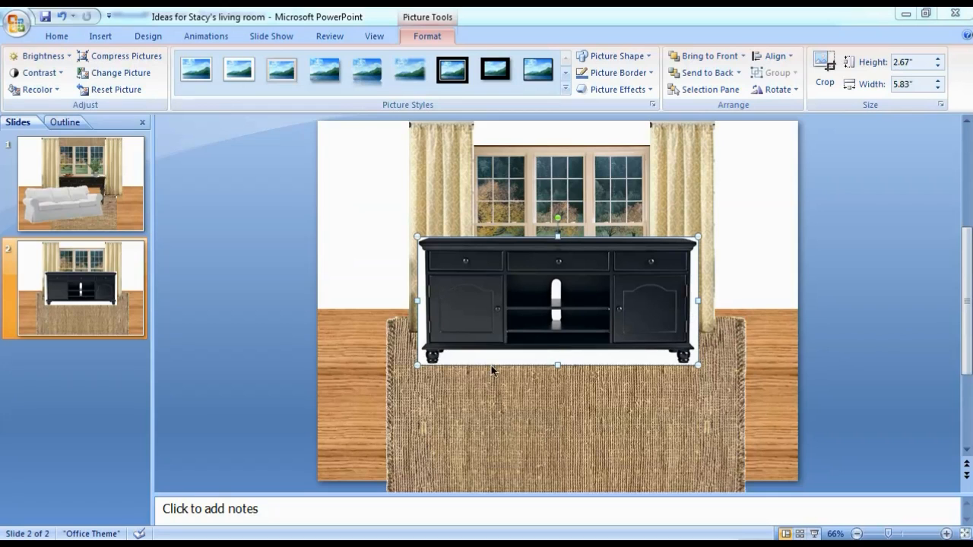
Make the white background of the black cabinet picture transparent.
{"action": "left_click", "coordinate": [42, 91]}
{"action": "left_click", "coordinate": [37, 320]}
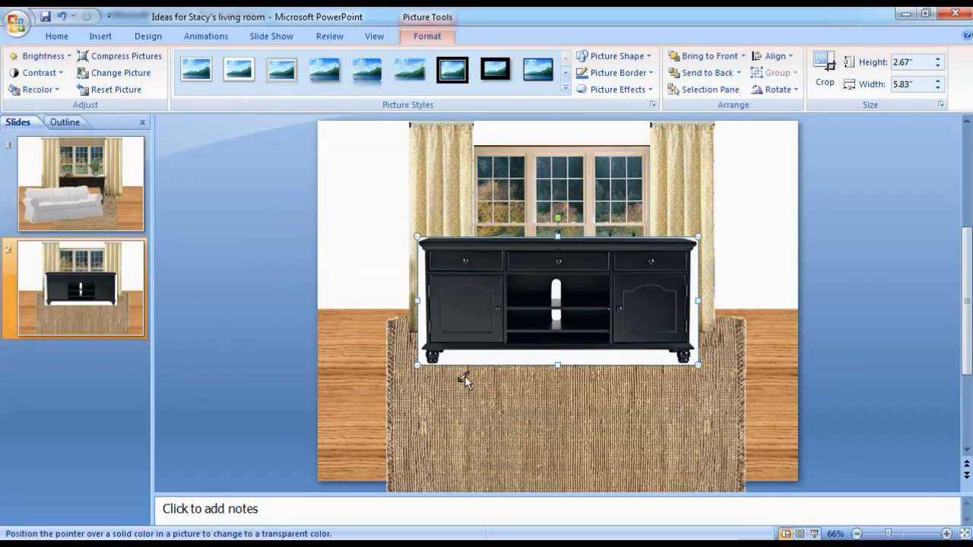
{"action": "left_click", "coordinate": [474, 355]}
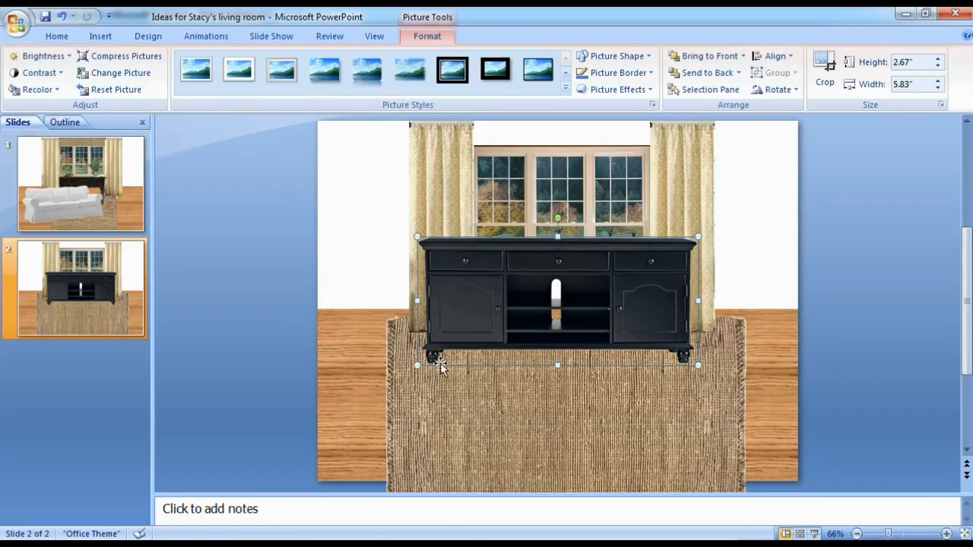
Shrink the black cabinet to about 1.87 inches high by 4.08 inches wide and center it below the window.
{"action": "left_click_drag", "start_coordinate": [417, 366], "coordinate": [501, 326]}
{"action": "left_click_drag", "start_coordinate": [585, 259], "coordinate": [544, 293]}
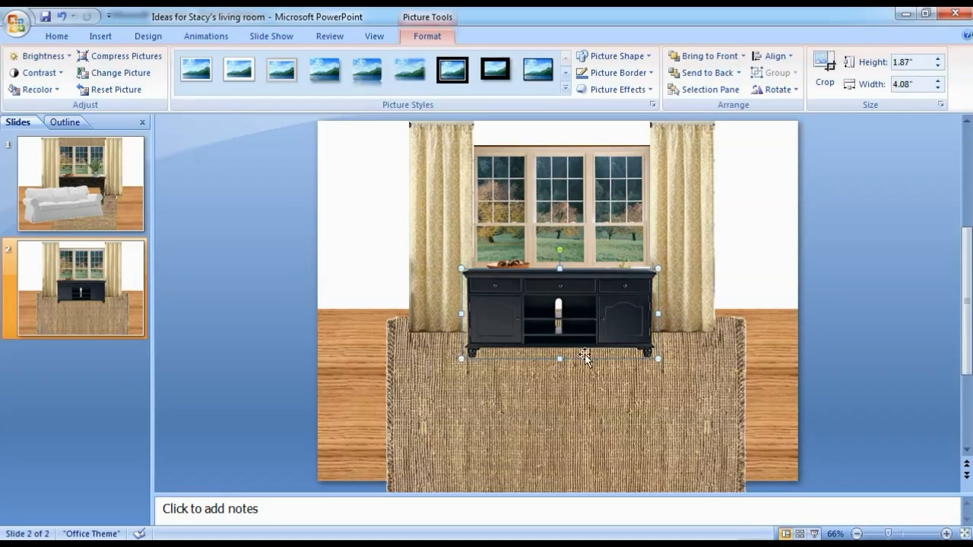
{"action": "left_click", "coordinate": [591, 386]}
{"action": "left_click", "coordinate": [834, 285]}
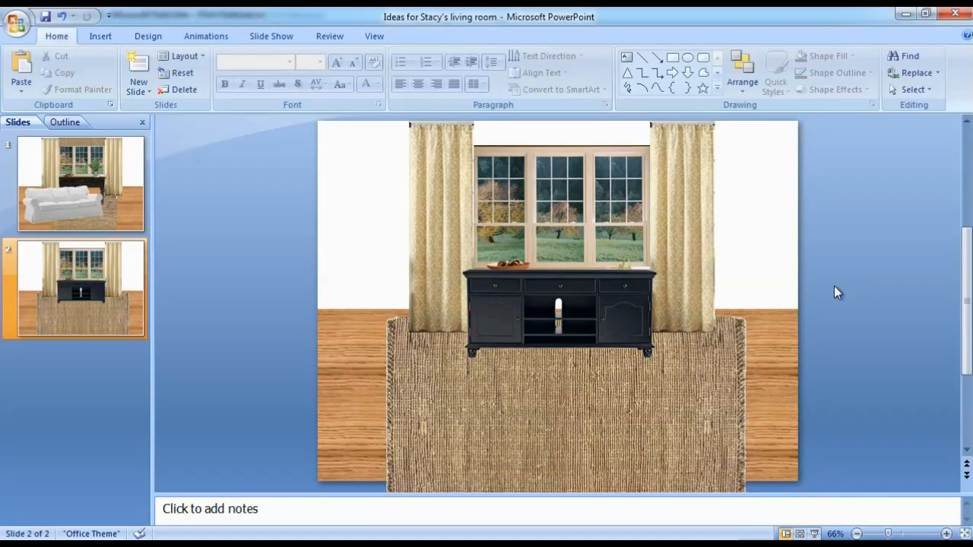
Draw a rectangle about 0.42 inches high by 1.42 inches wide over the cabinet's upper shelf opening and fill it with the tan woven texture.
{"action": "left_click", "coordinate": [673, 59]}
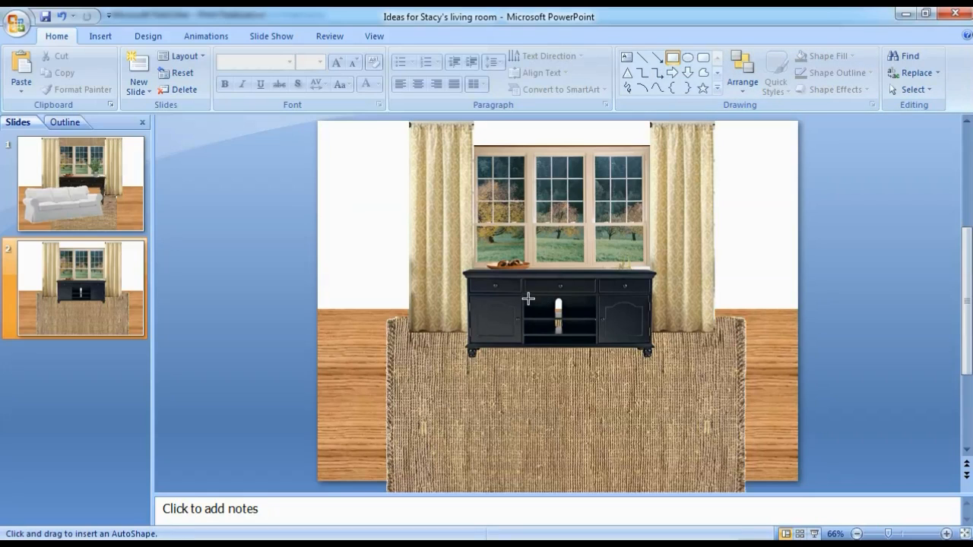
{"action": "mouse_move", "coordinate": [526, 298]}
{"action": "left_mouse_down"}
{"action": "mouse_move", "coordinate": [564, 323]}
{"action": "mouse_move", "coordinate": [605, 328]}
{"action": "mouse_move", "coordinate": [594, 318]}
{"action": "left_mouse_up"}
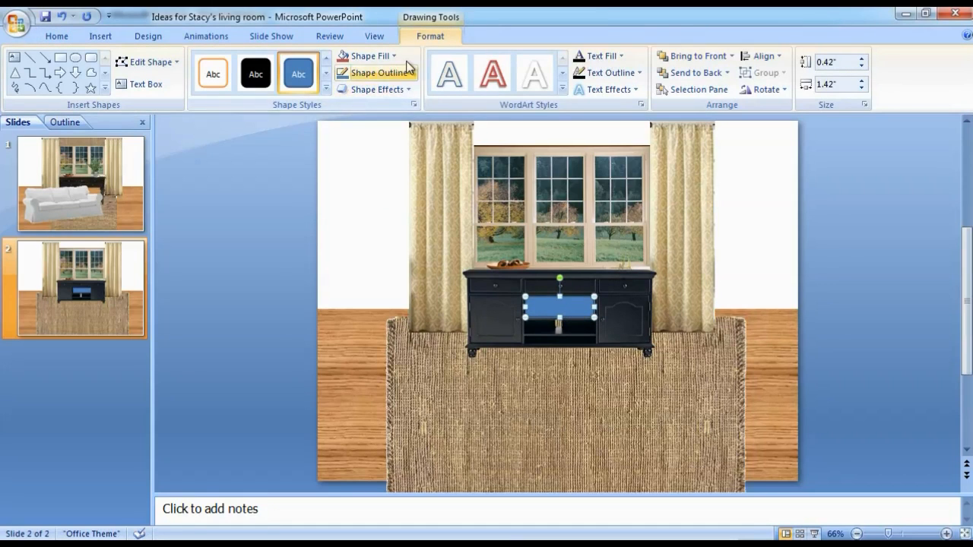
{"action": "left_click", "coordinate": [393, 56]}
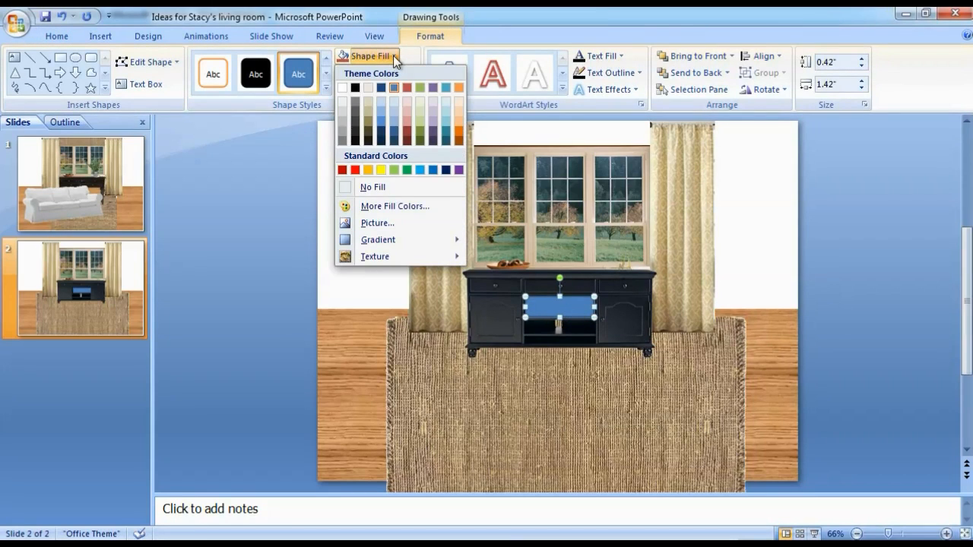
{"action": "mouse_move", "coordinate": [384, 256]}
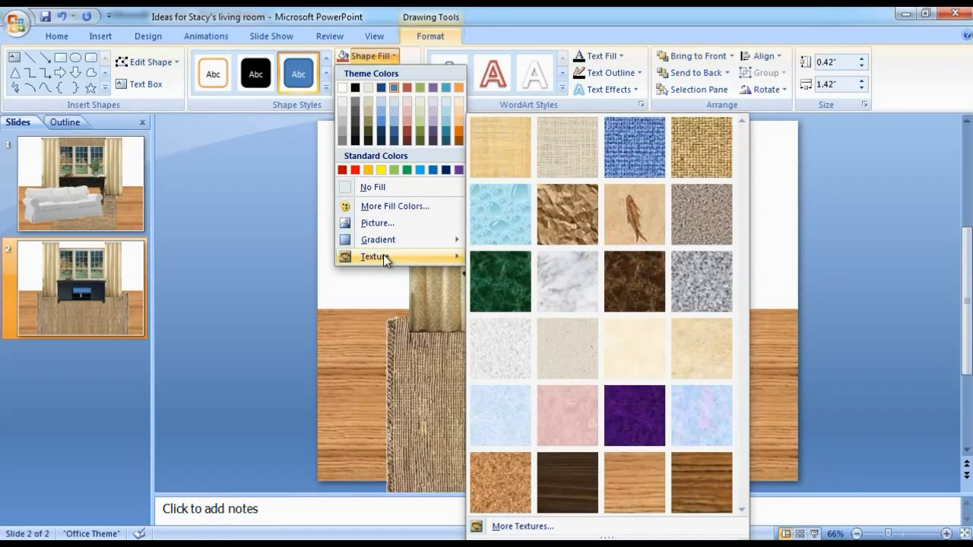
{"action": "left_click", "coordinate": [713, 148]}
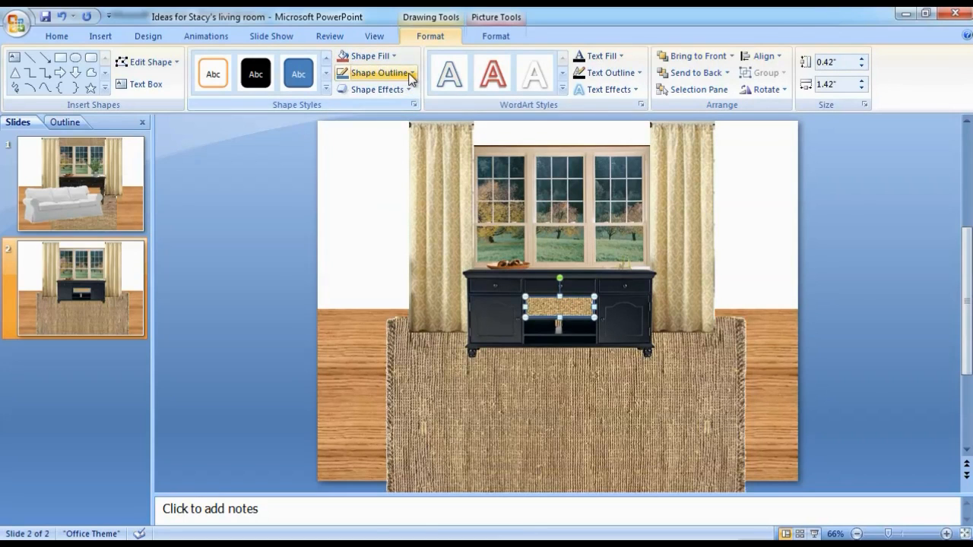
Remove the woven rectangle's outline and place a duplicate of it over the cabinet's lower shelf opening.
{"action": "left_click", "coordinate": [380, 73]}
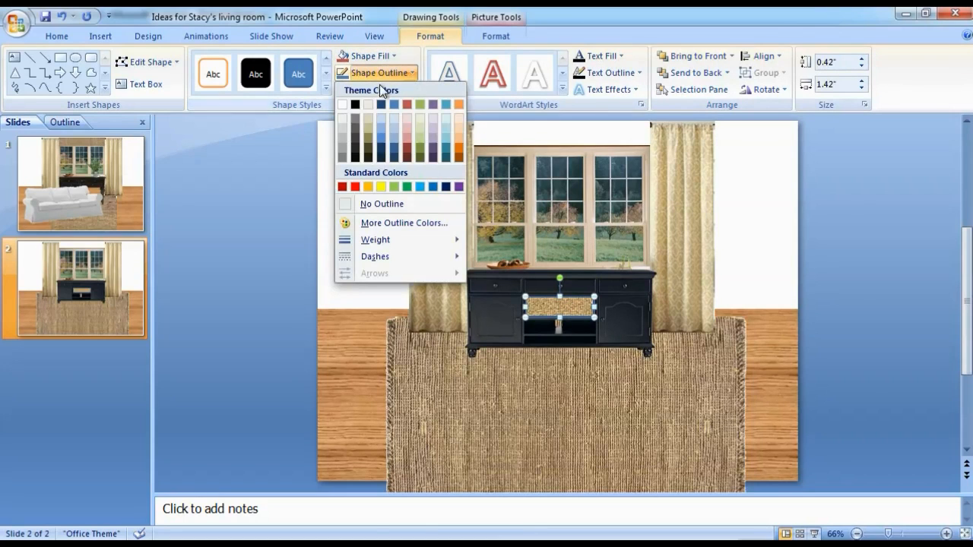
{"action": "left_click", "coordinate": [369, 205]}
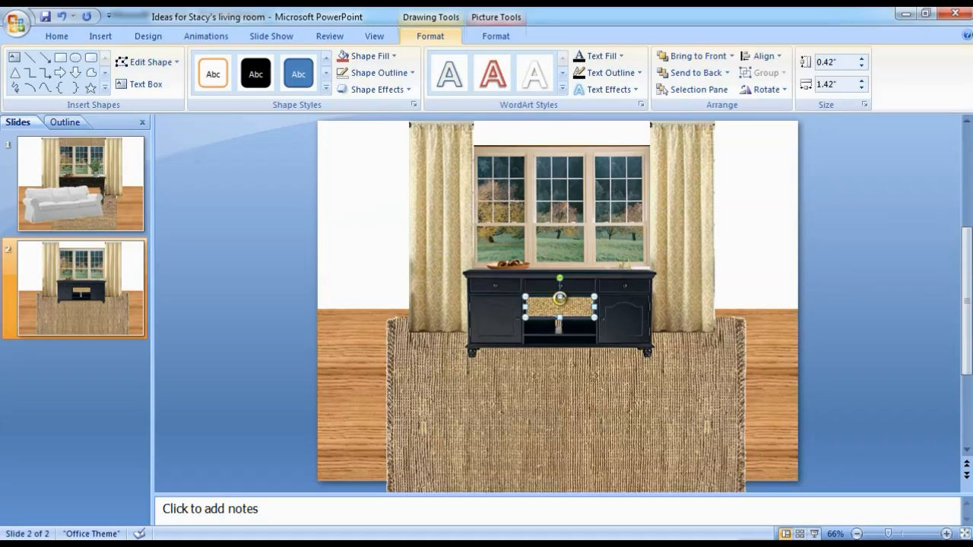
{"action": "key", "text": "ctrl+d"}
{"action": "left_click_drag", "start_coordinate": [566, 317], "coordinate": [557, 328]}
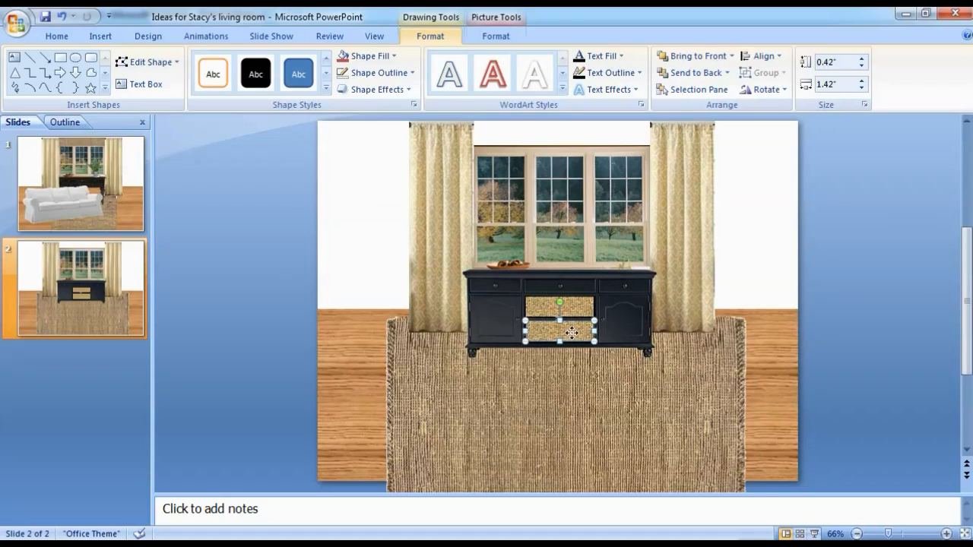
{"action": "left_click", "coordinate": [863, 307]}
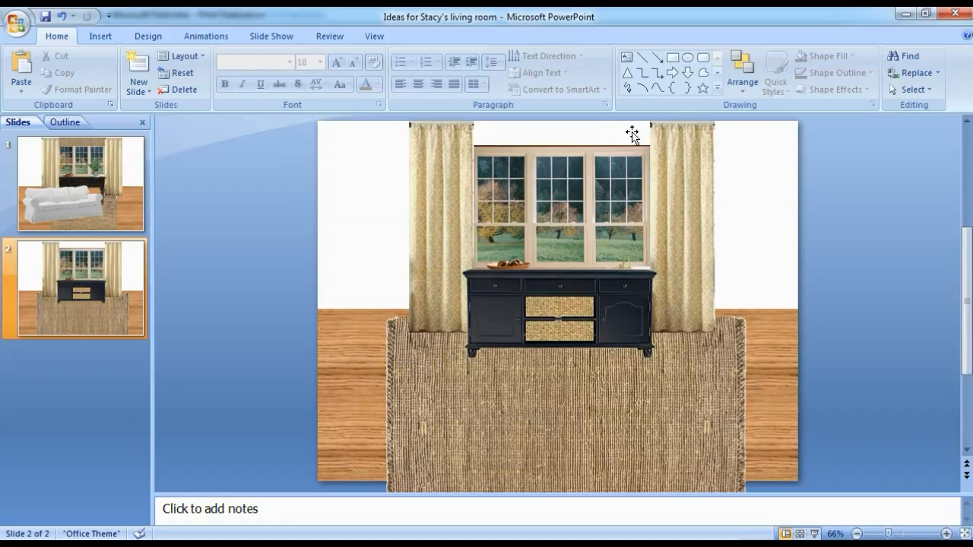
Draw a rectangle about 0.58 inches high by 3.67 inches wide above the window between the curtains and fill it with the cork texture.
{"action": "left_click", "coordinate": [672, 61]}
{"action": "left_click_drag", "start_coordinate": [485, 152], "coordinate": [648, 150]}
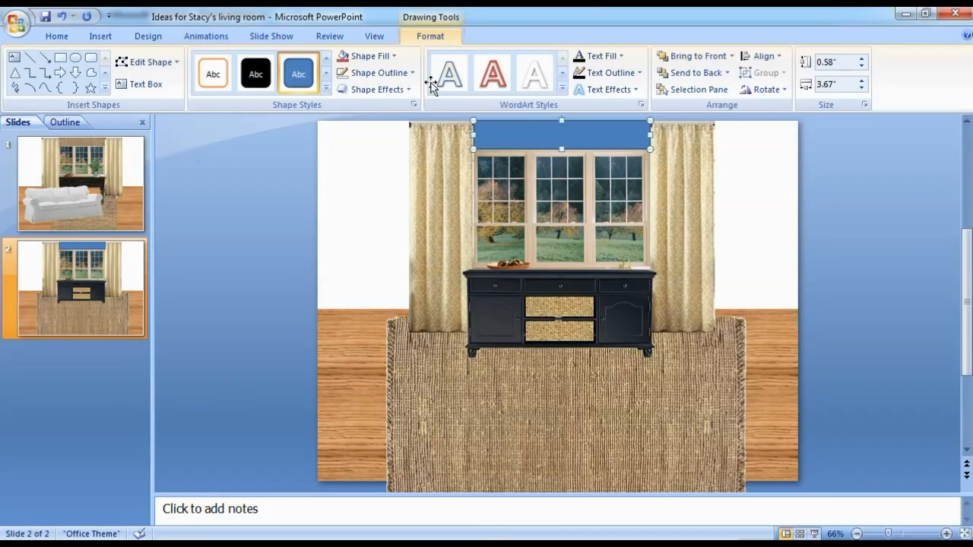
{"action": "left_click", "coordinate": [391, 57]}
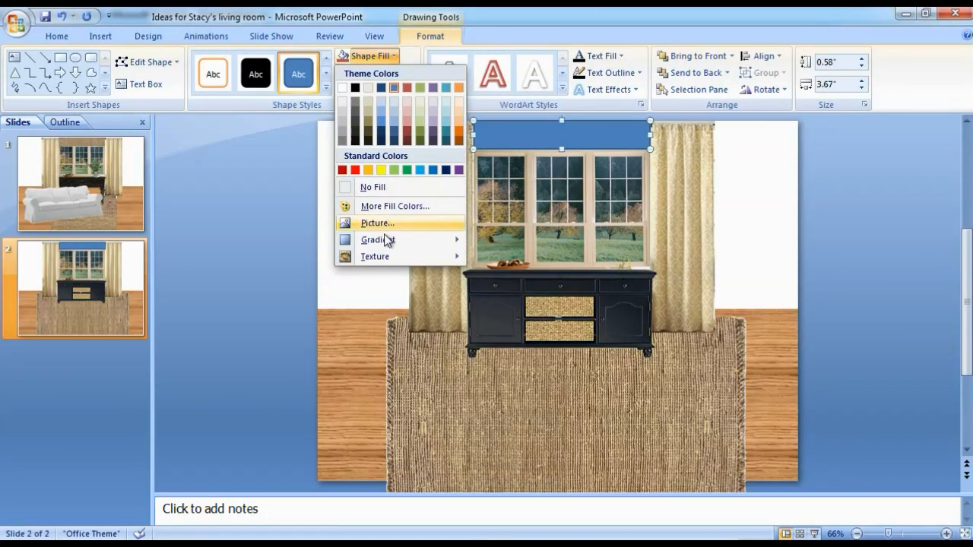
{"action": "mouse_move", "coordinate": [377, 254]}
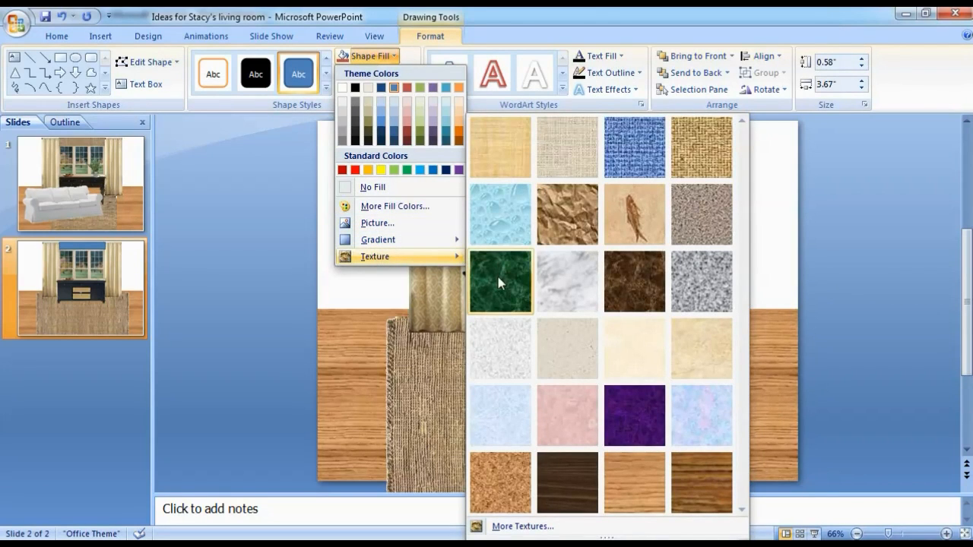
{"action": "left_click", "coordinate": [511, 488]}
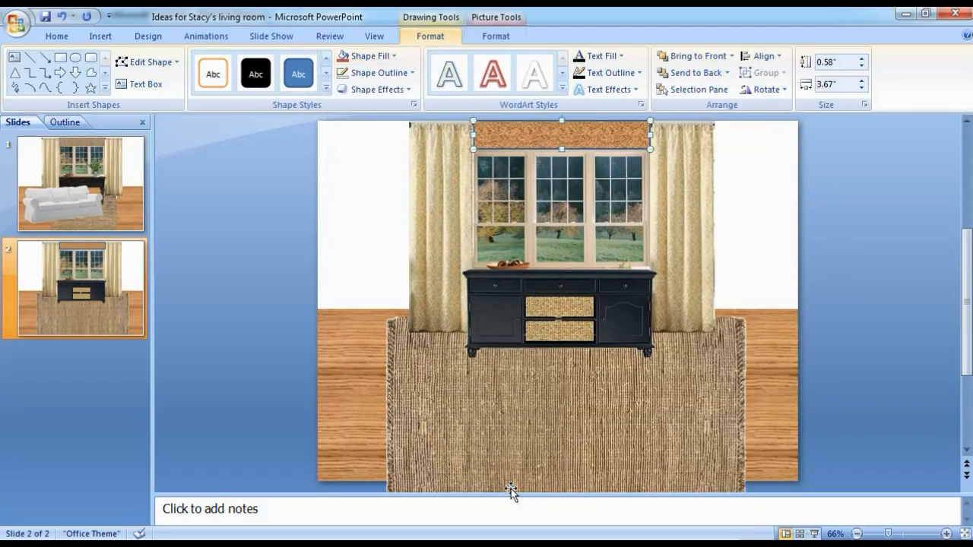
Change the fill of the rectangle above the window to the tan woven texture.
{"action": "left_click", "coordinate": [393, 58]}
{"action": "mouse_move", "coordinate": [378, 255]}
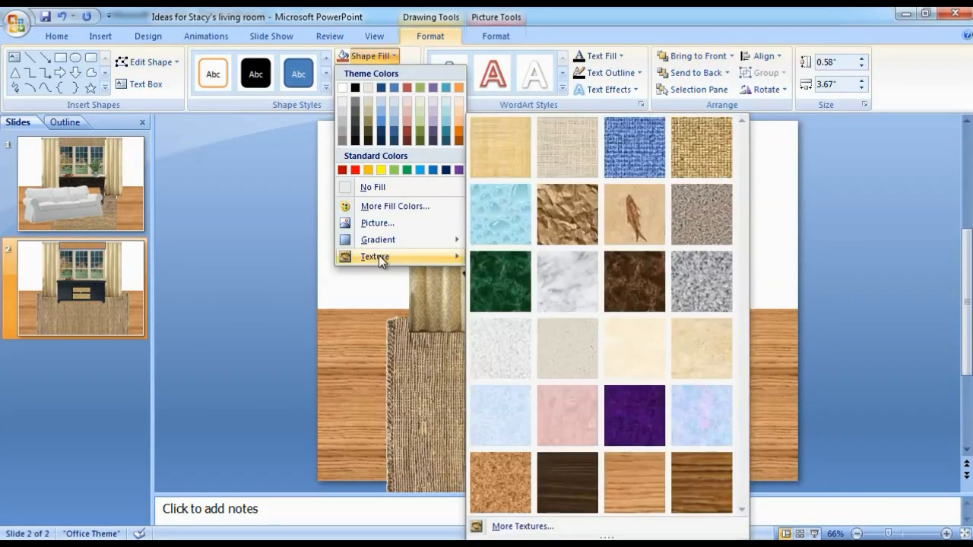
{"action": "left_click", "coordinate": [709, 151]}
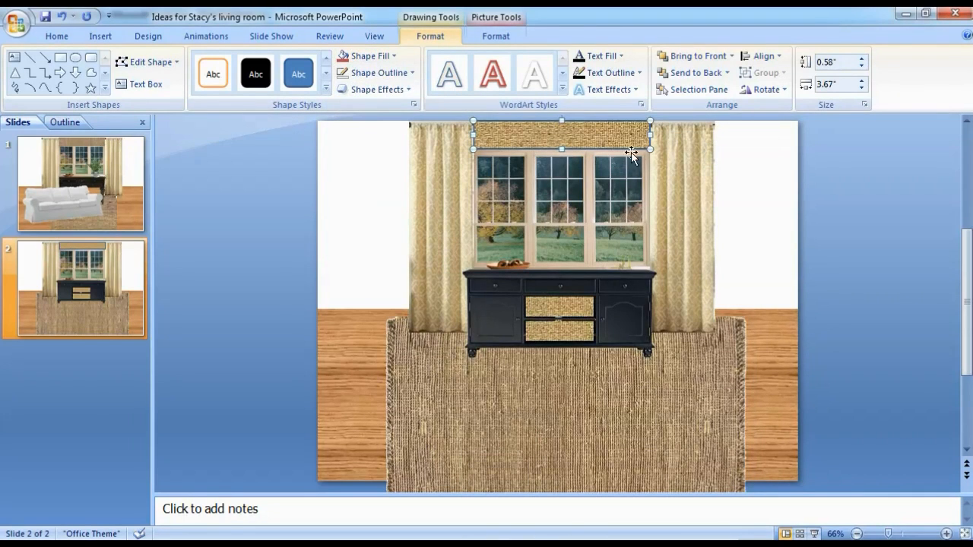
Change the fill of the rectangle above the slide 2 window to the brown woven texture used for the shade on slide 1.
{"action": "left_click", "coordinate": [111, 167]}
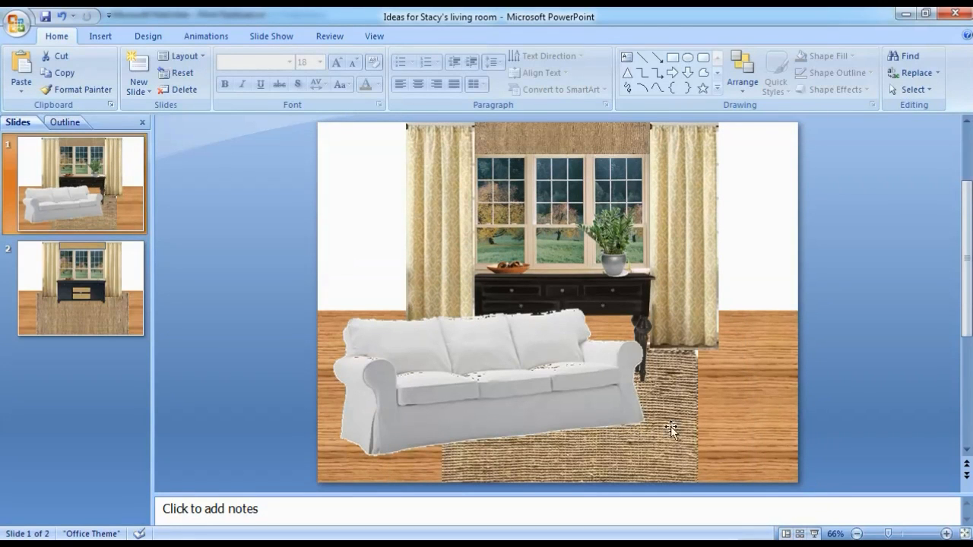
{"action": "left_click", "coordinate": [25, 281]}
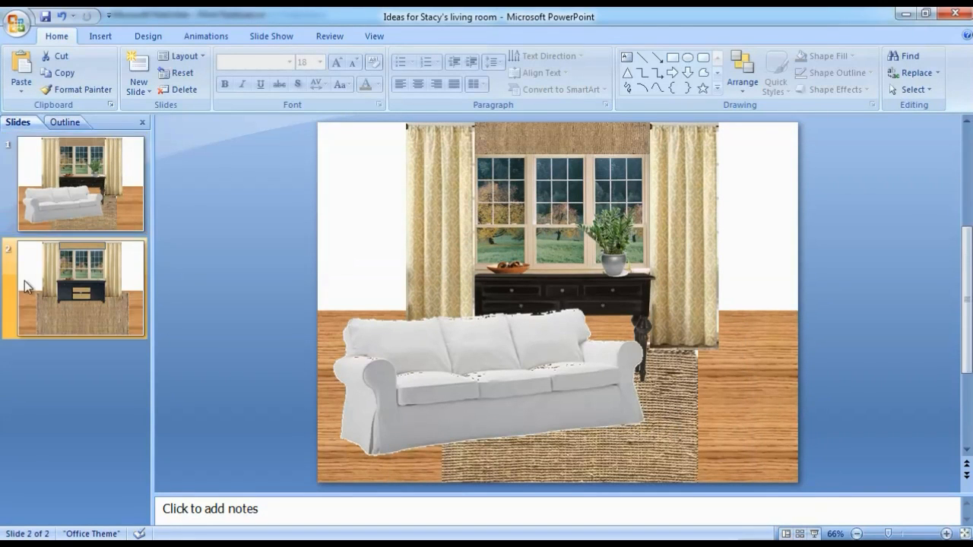
{"action": "left_click", "coordinate": [540, 145]}
{"action": "double_click", "coordinate": [540, 145]}
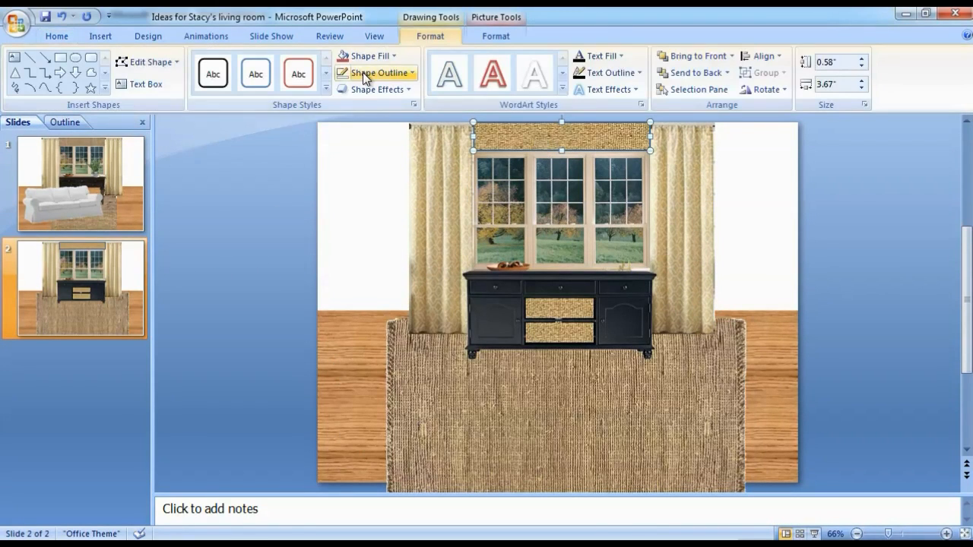
{"action": "left_click", "coordinate": [390, 59]}
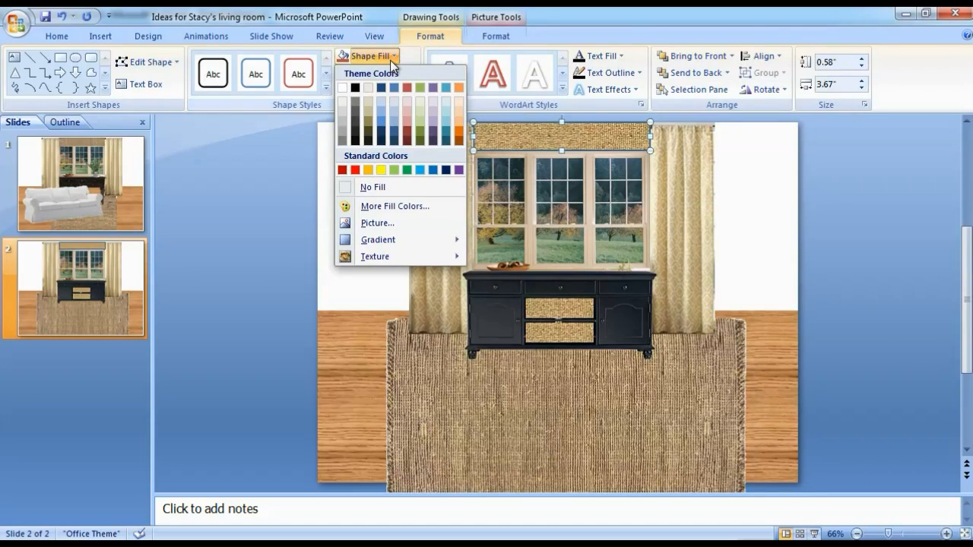
{"action": "left_click", "coordinate": [392, 231]}
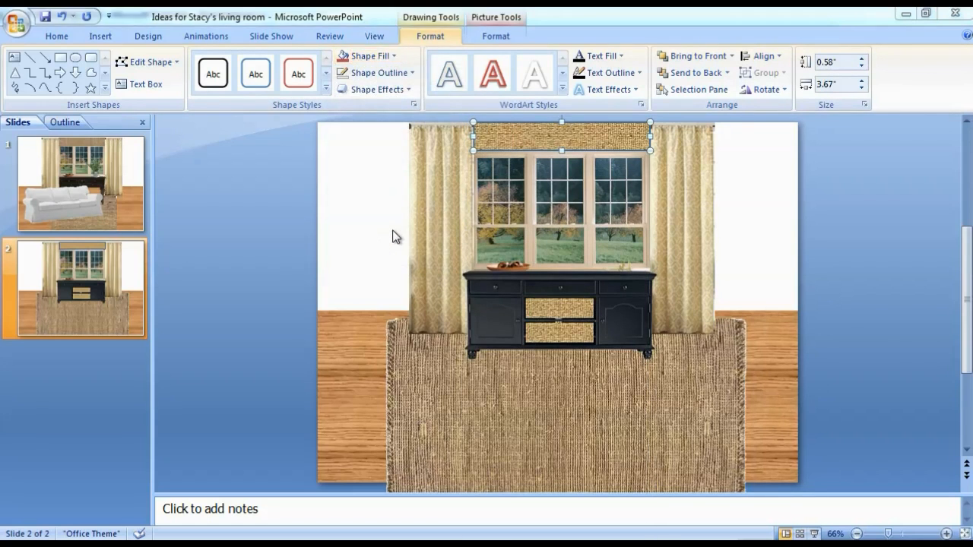
{"action": "key", "text": "Escape"}
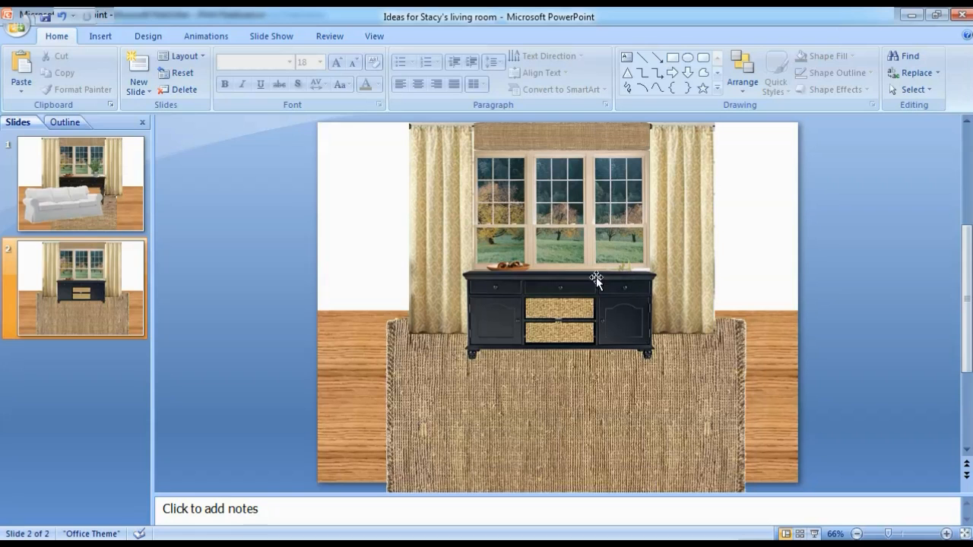
Switch to Finder, search for "plant" and add the picture of the green plant in a white pot to slide 2.
{"action": "left_click", "coordinate": [59, 542]}
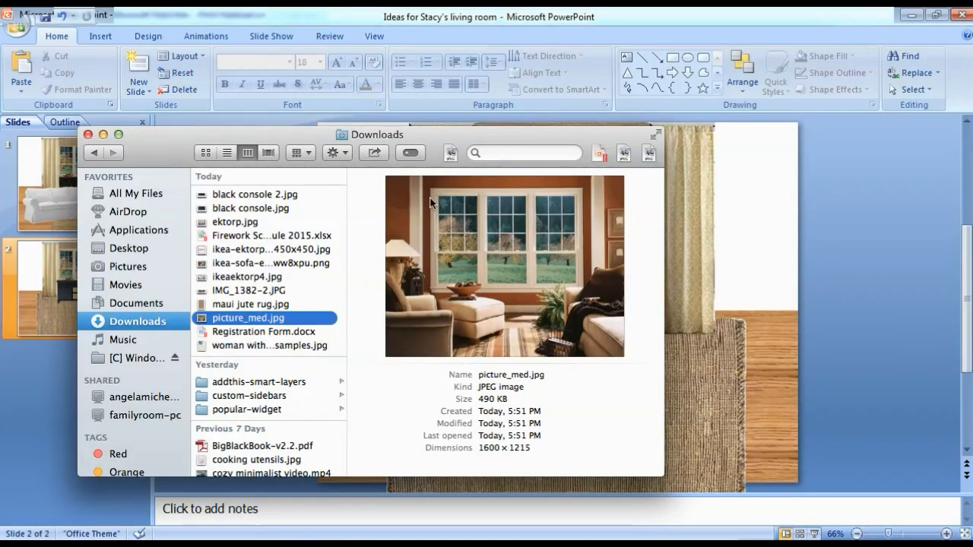
{"action": "left_click", "coordinate": [506, 152]}
{"action": "type", "text": "p"}
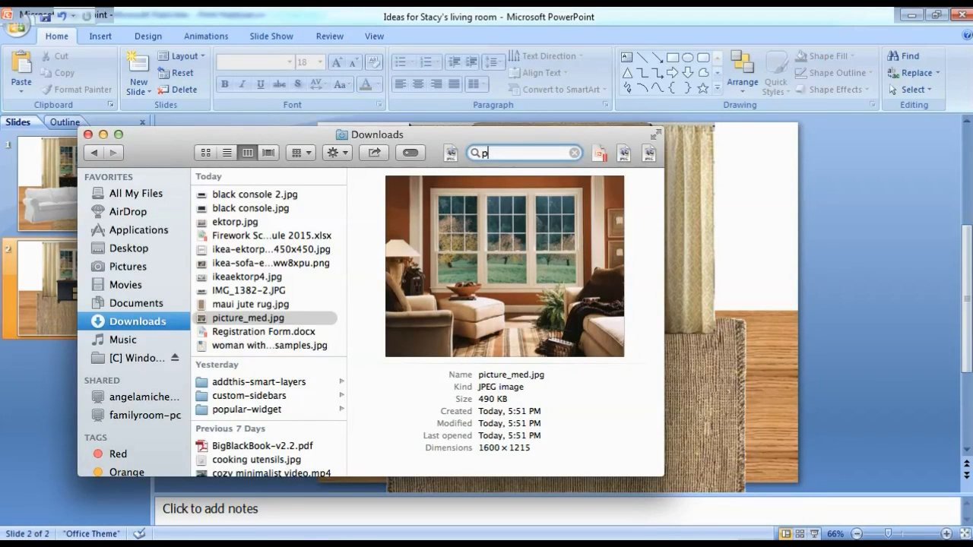
{"action": "type", "text": "lant"}
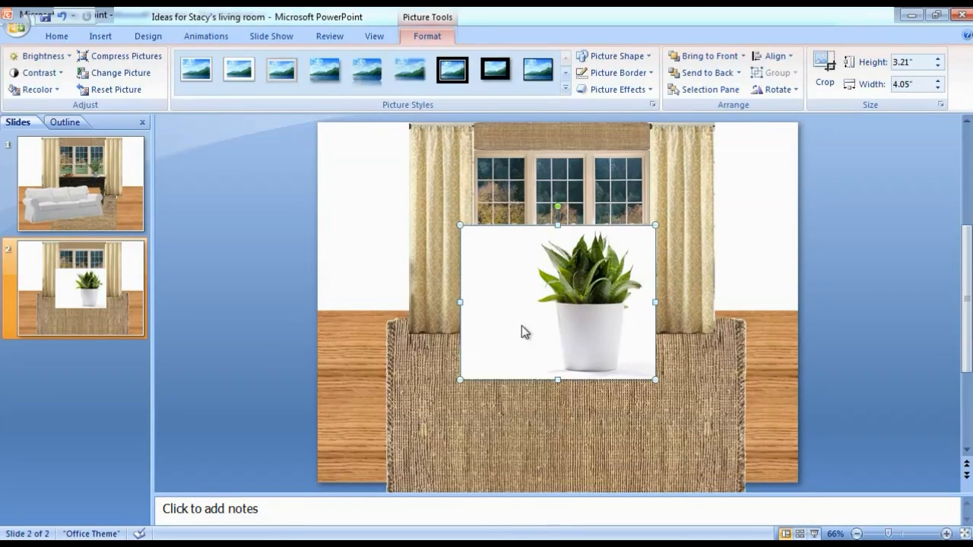
Make the white background of the potted plant picture transparent.
{"action": "left_click", "coordinate": [34, 89]}
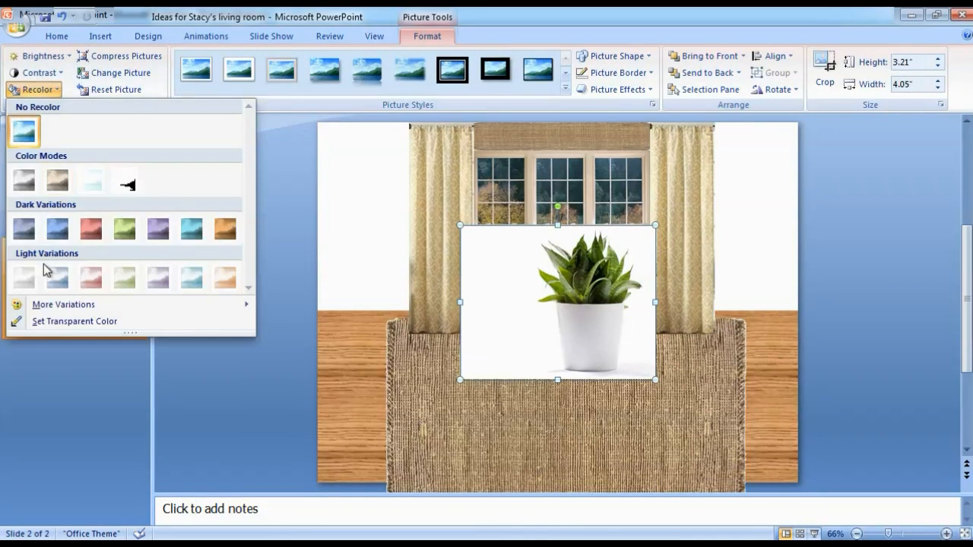
{"action": "left_click", "coordinate": [45, 321]}
{"action": "left_click", "coordinate": [490, 318]}
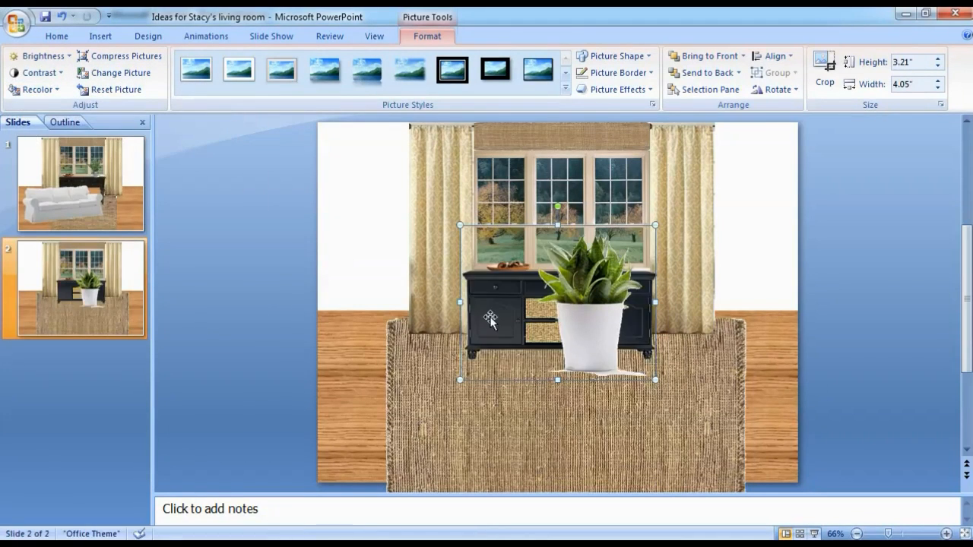
Shrink the potted plant to about 1.25 by 1.58 inches and set it on the right end of the black cabinet's top.
{"action": "left_click_drag", "start_coordinate": [460, 380], "coordinate": [549, 309]}
{"action": "left_click_drag", "start_coordinate": [624, 287], "coordinate": [617, 256]}
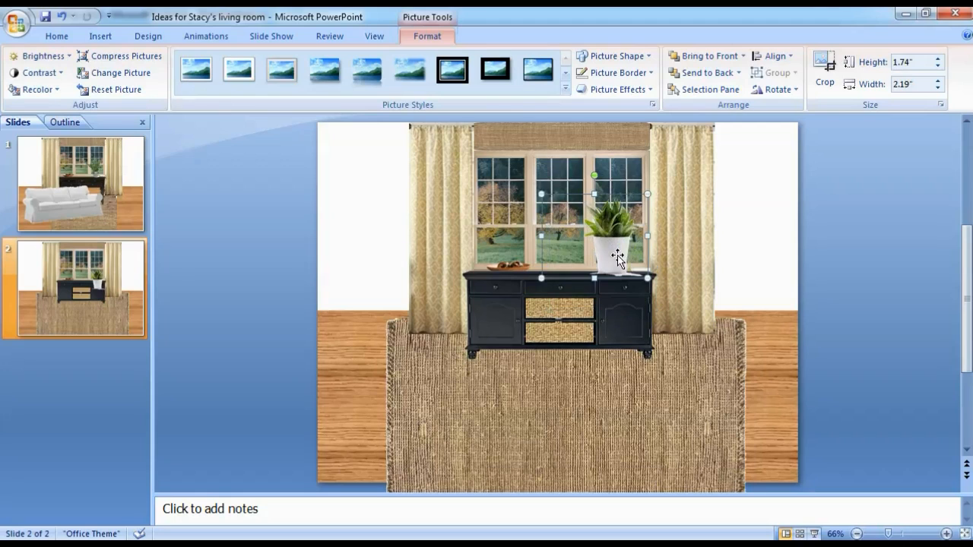
{"action": "left_click_drag", "start_coordinate": [544, 278], "coordinate": [614, 262]}
{"action": "left_click", "coordinate": [898, 275]}
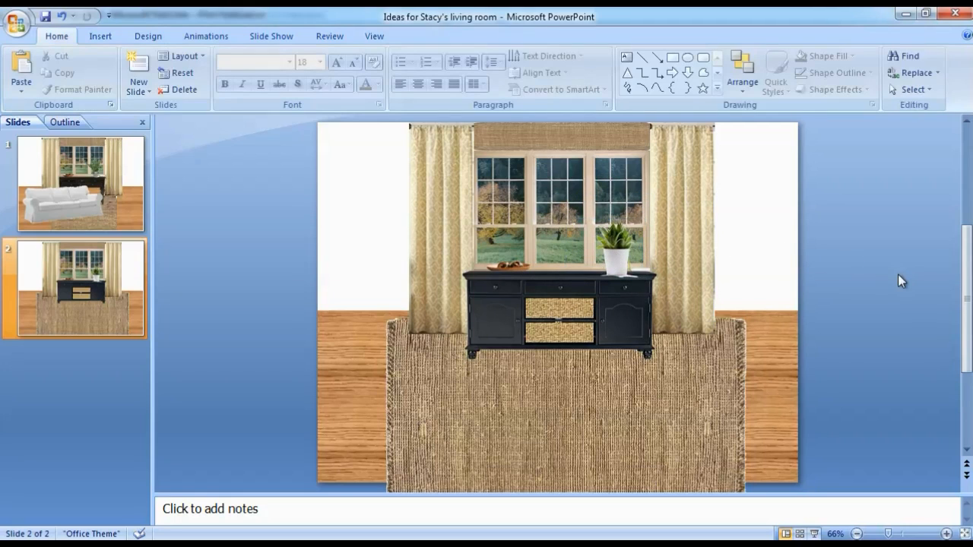
Duplicate the potted plant several times and line up the copies in a row along the black cabinet's top.
{"action": "left_click", "coordinate": [614, 263]}
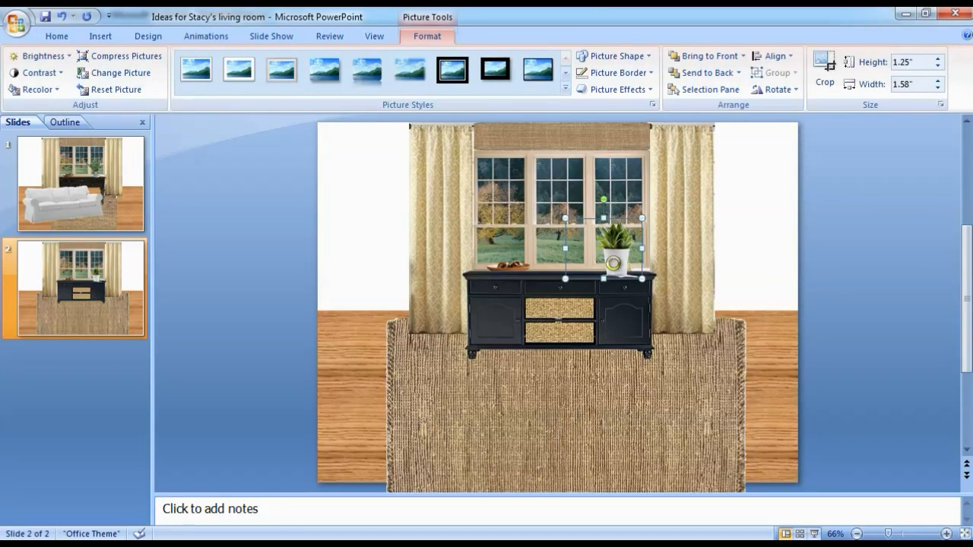
{"action": "key", "text": "ctrl+d"}
{"action": "left_click_drag", "start_coordinate": [614, 263], "coordinate": [533, 261]}
{"action": "key", "text": "ctrl+v"}
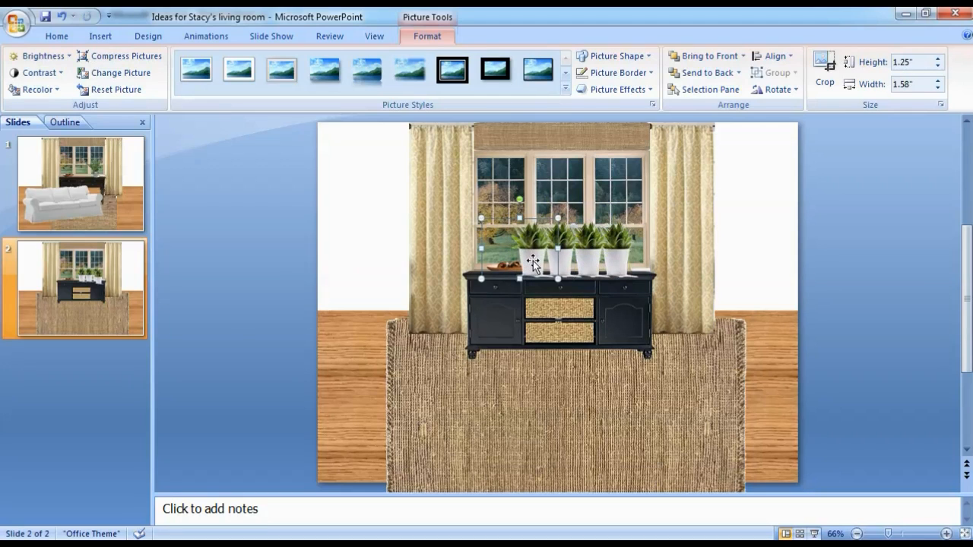
{"action": "key", "text": "ctrl+v"}
{"action": "left_click_drag", "start_coordinate": [604, 267], "coordinate": [504, 268]}
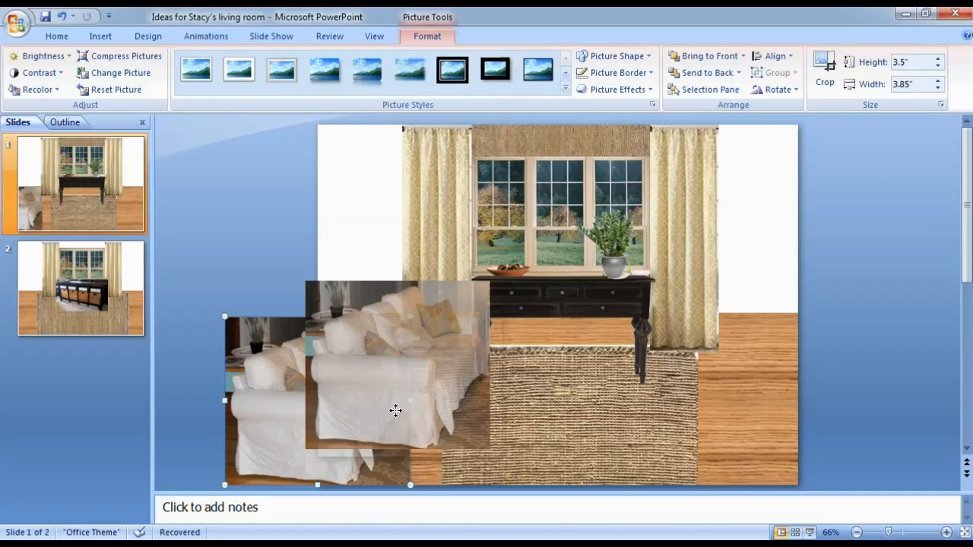
Move the slipcovered sofa photo on slide 1 over the left curtain and the rug's left part, and bring it to the front.
{"action": "left_click_drag", "start_coordinate": [396, 410], "coordinate": [422, 423]}
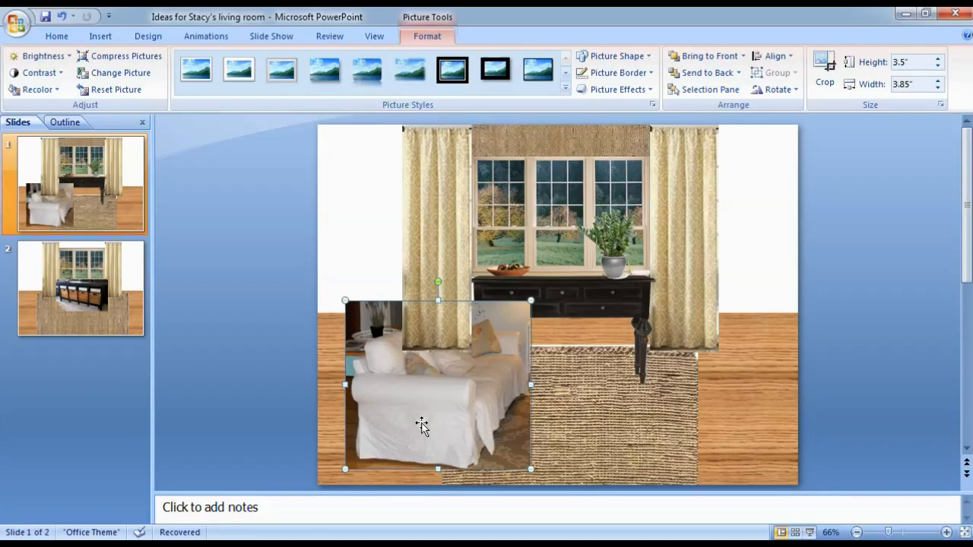
{"action": "right_click", "coordinate": [445, 426]}
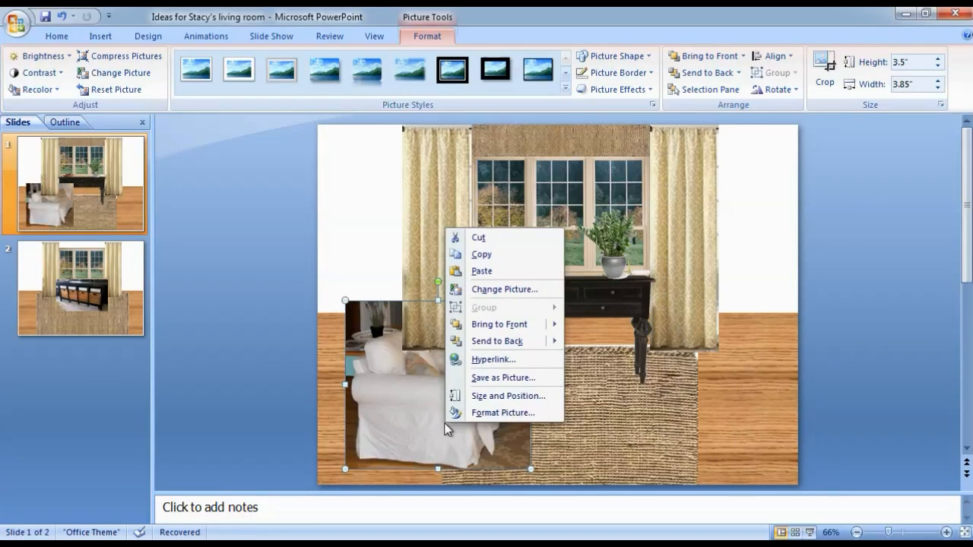
{"action": "left_click", "coordinate": [501, 327]}
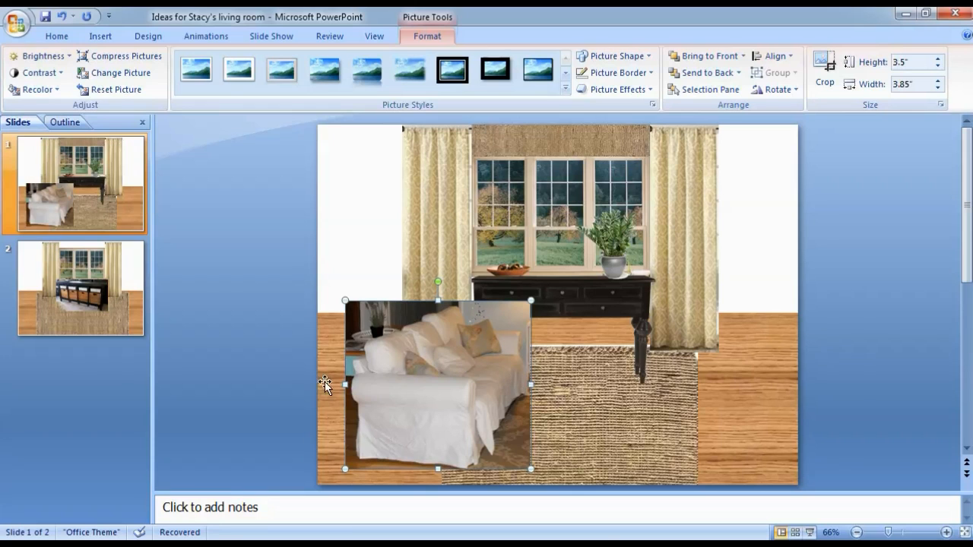
Make the white background of the cropped white three-seat sofa picture on slide 1 transparent.
{"action": "left_click", "coordinate": [671, 545]}
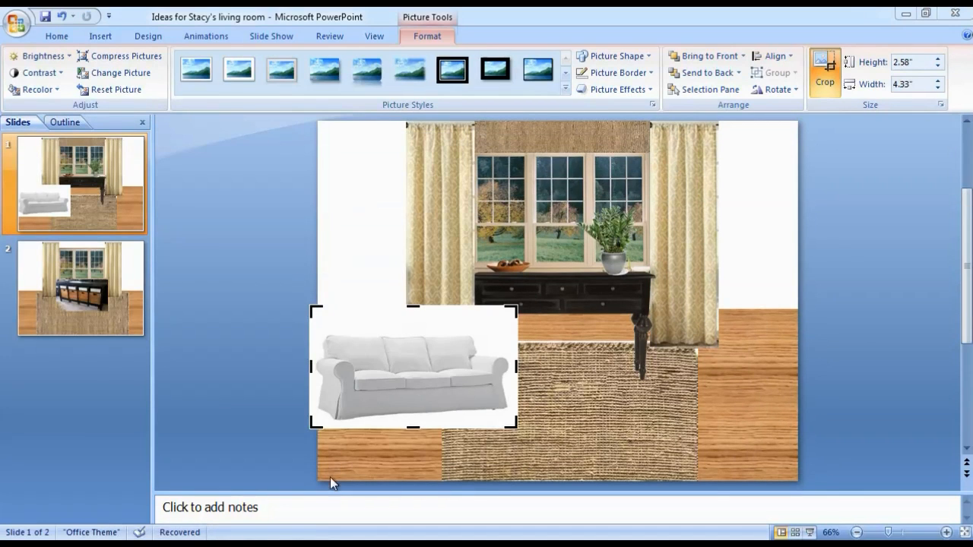
{"action": "left_click", "coordinate": [485, 332]}
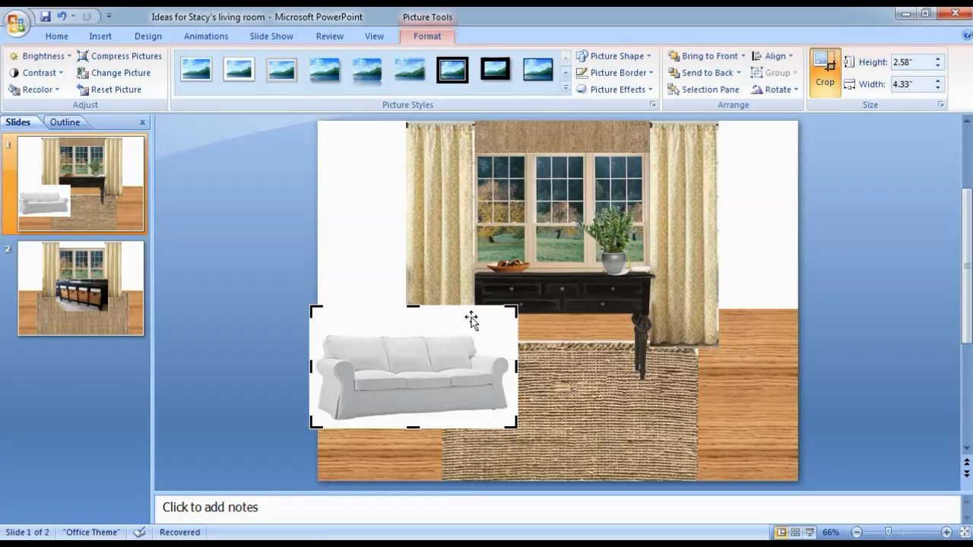
{"action": "left_click", "coordinate": [38, 89]}
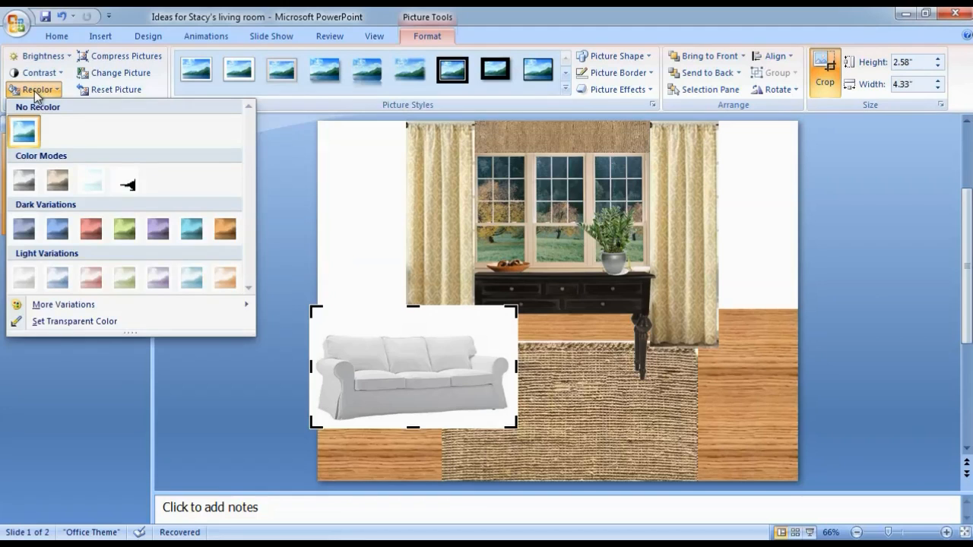
{"action": "left_click", "coordinate": [47, 323]}
{"action": "left_click", "coordinate": [473, 325]}
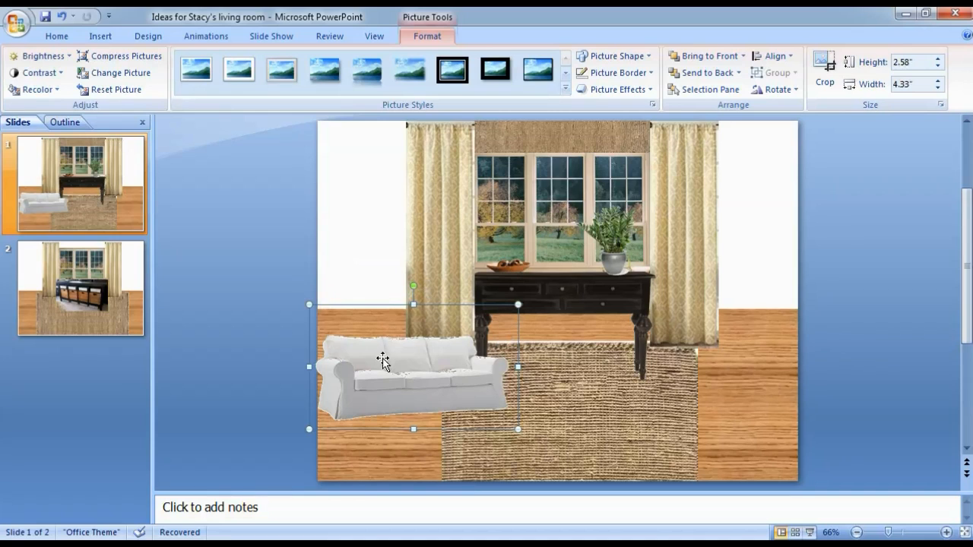
Position the white sofa in front of the console table and enlarge it to about 4.17 by 6.99 inches.
{"action": "left_click_drag", "start_coordinate": [383, 370], "coordinate": [402, 365]}
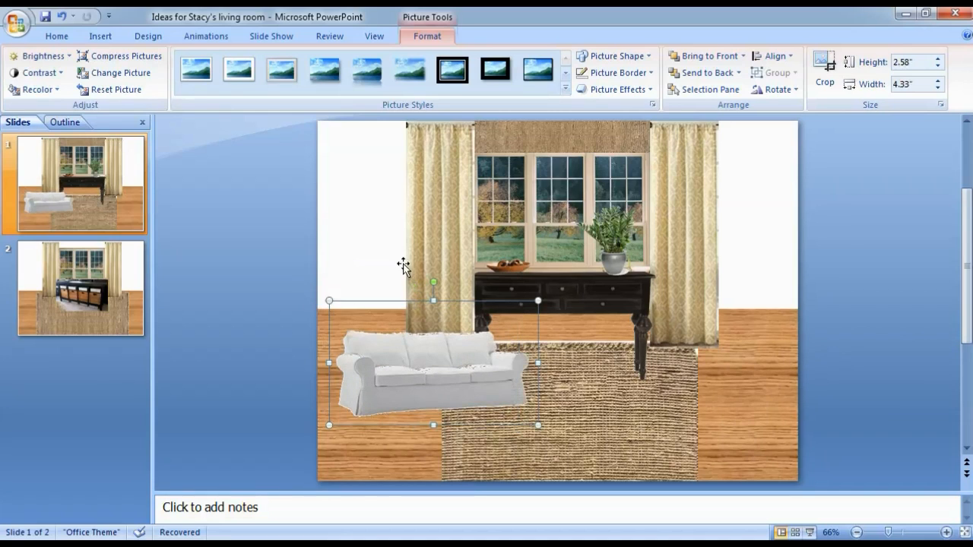
{"action": "left_click_drag", "start_coordinate": [538, 301], "coordinate": [639, 240]}
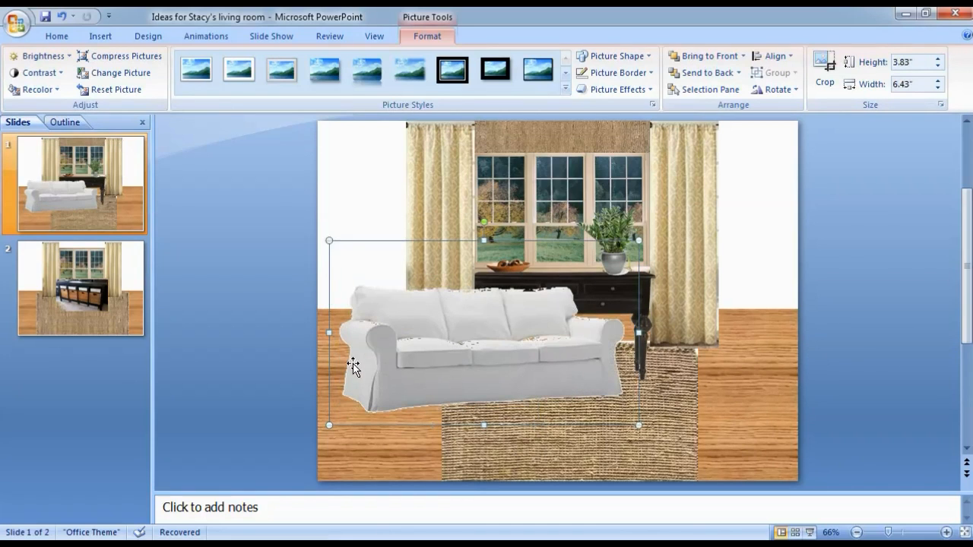
{"action": "left_click_drag", "start_coordinate": [328, 427], "coordinate": [302, 440]}
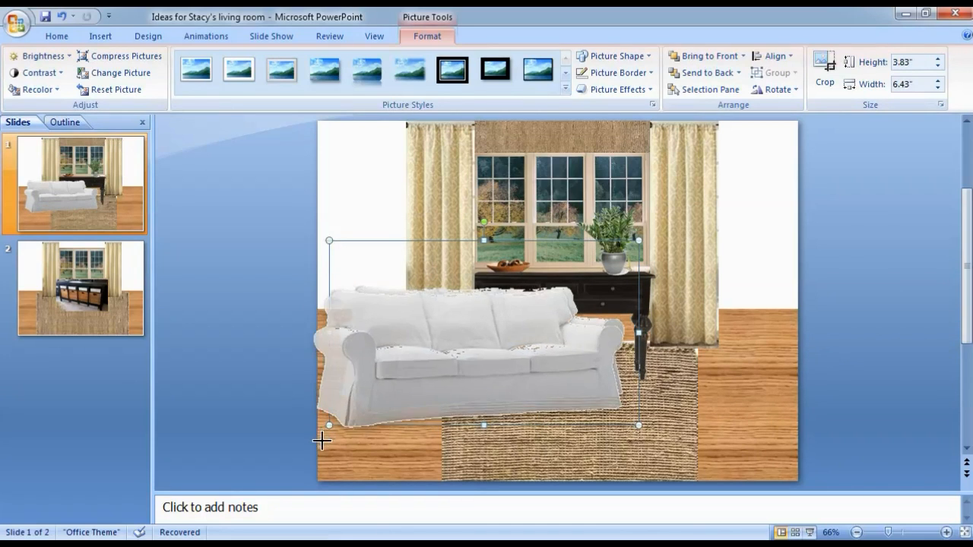
Rotate the white sofa slightly counterclockwise and place it at the slide's lower left, overlapping the rug and console table.
{"action": "left_click_drag", "start_coordinate": [470, 221], "coordinate": [492, 269]}
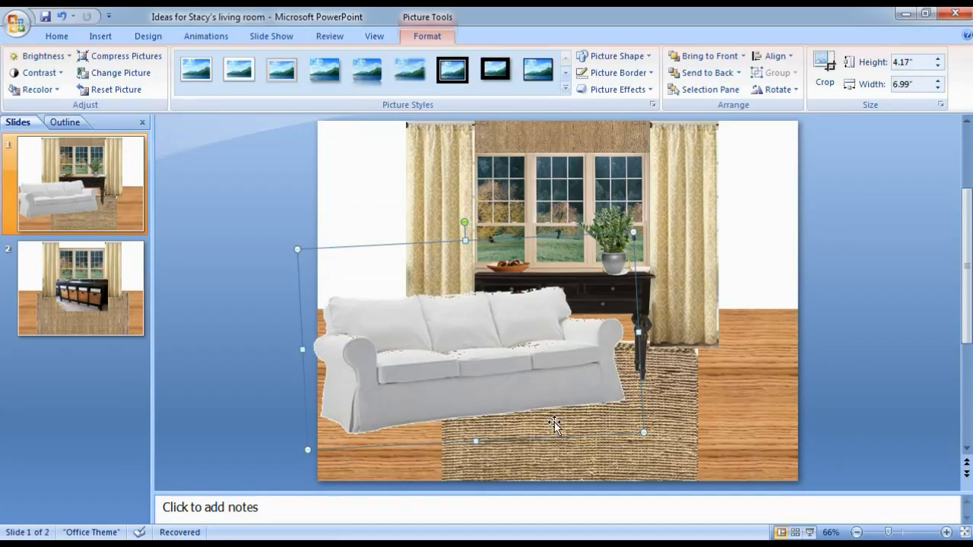
{"action": "mouse_move", "coordinate": [465, 222]}
{"action": "left_mouse_down"}
{"action": "mouse_move", "coordinate": [480, 218]}
{"action": "mouse_move", "coordinate": [464, 220]}
{"action": "left_mouse_up"}
{"action": "left_click_drag", "start_coordinate": [449, 386], "coordinate": [552, 373]}
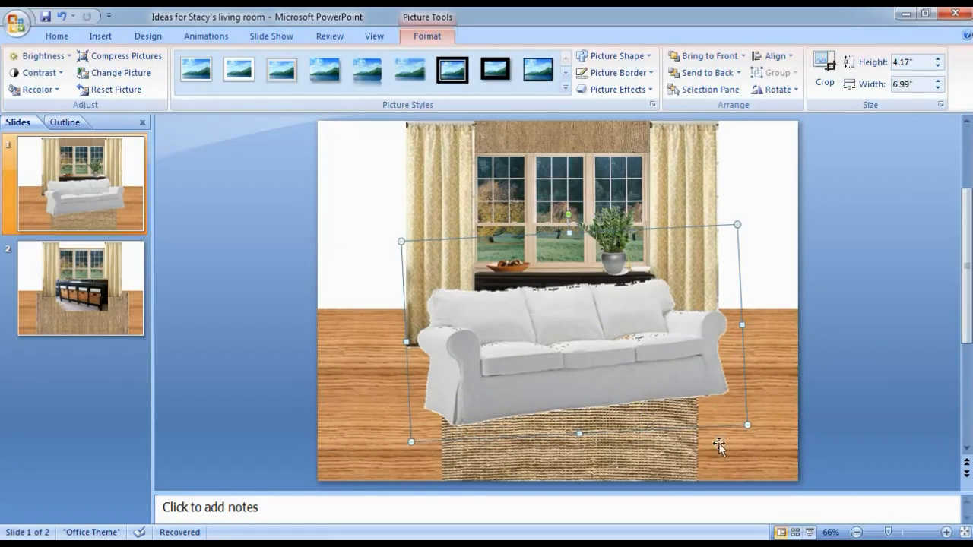
{"action": "left_click", "coordinate": [818, 414]}
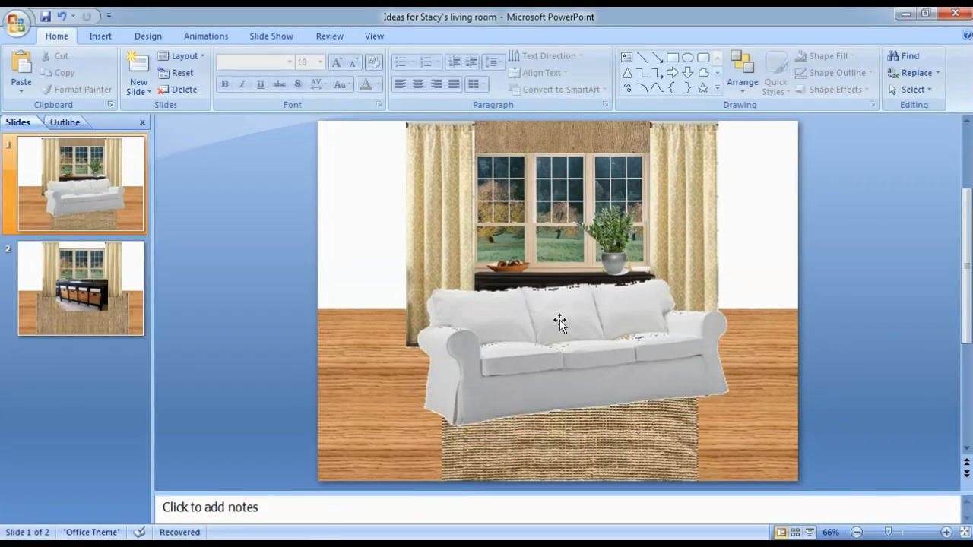
{"action": "left_click_drag", "start_coordinate": [559, 320], "coordinate": [440, 343]}
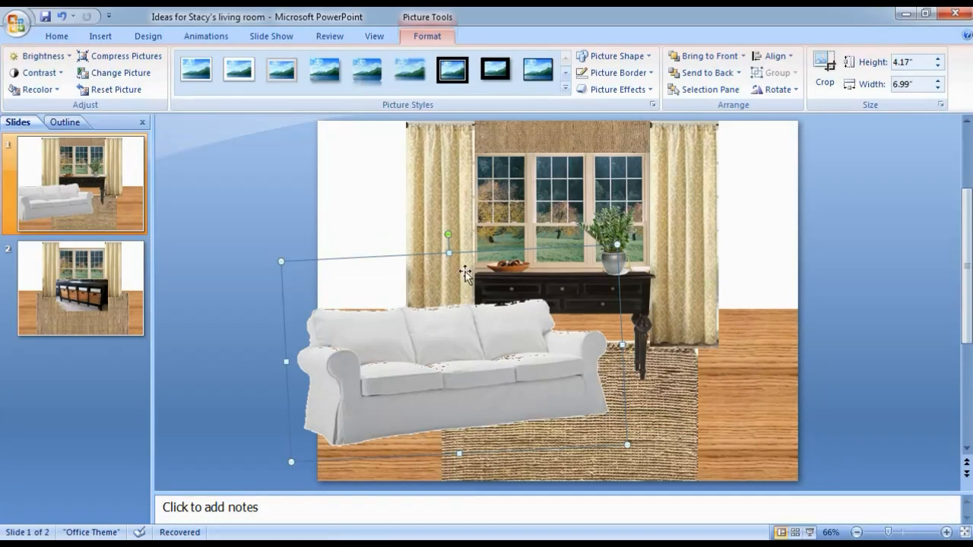
Switch to Finder, search the Mac for "mood board" and open Girl's bathroom mood board 2.jpg to examine its towels and layout.
{"action": "left_click", "coordinate": [72, 545]}
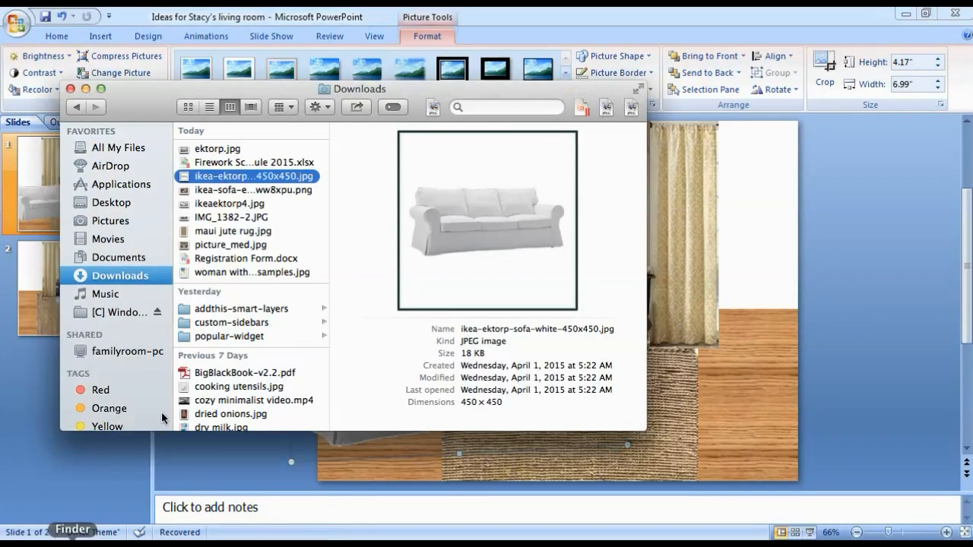
{"action": "left_click", "coordinate": [486, 107]}
{"action": "type", "text": "m"}
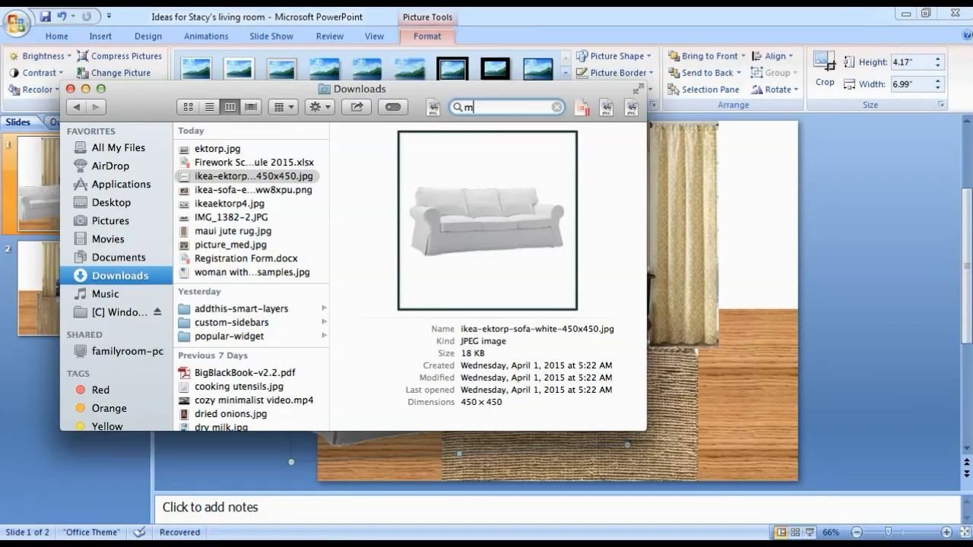
{"action": "type", "text": "ood board"}
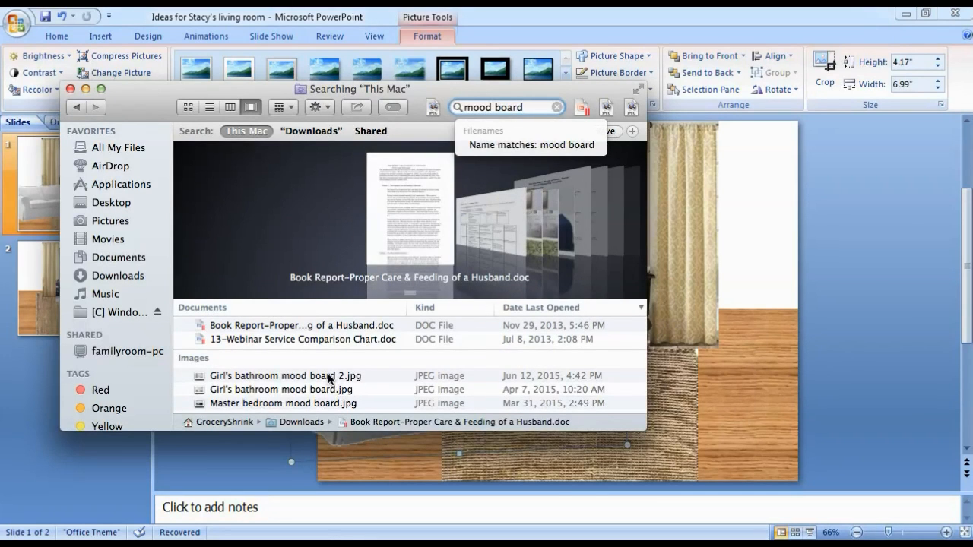
{"action": "left_click", "coordinate": [327, 377]}
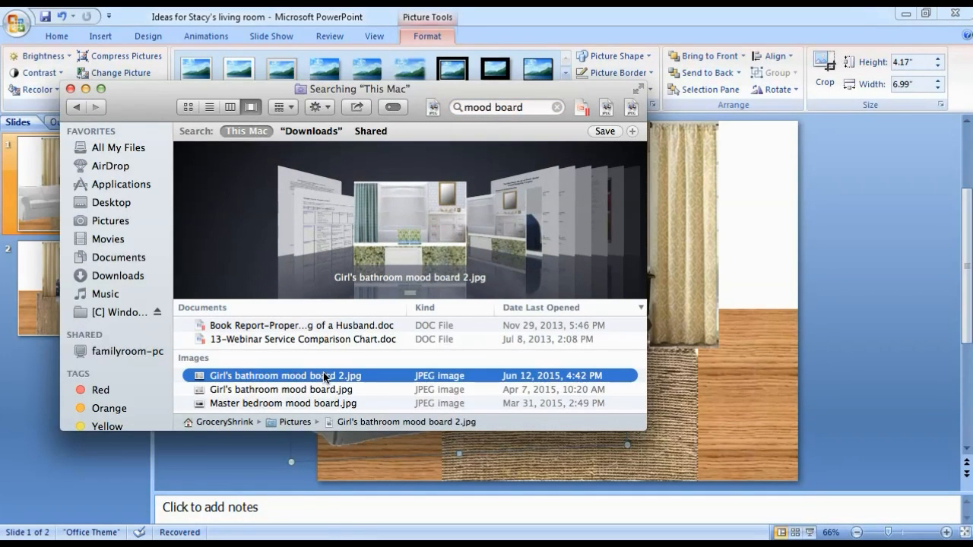
{"action": "double_click", "coordinate": [325, 377]}
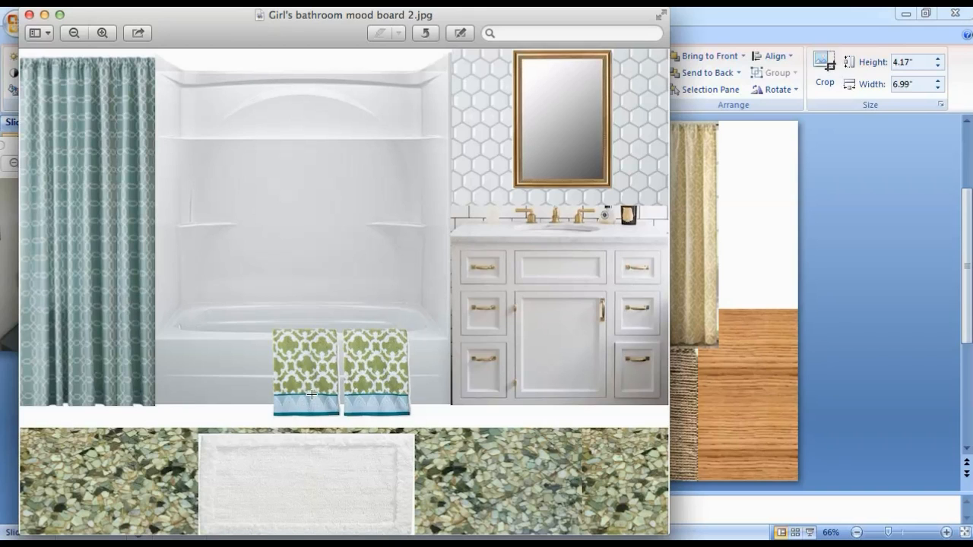
{"action": "left_click_drag", "start_coordinate": [302, 371], "coordinate": [316, 415]}
{"action": "left_click", "coordinate": [415, 393]}
Return to the Finder search results and open Master bedroom mood board.jpg.
{"action": "left_click", "coordinate": [73, 544]}
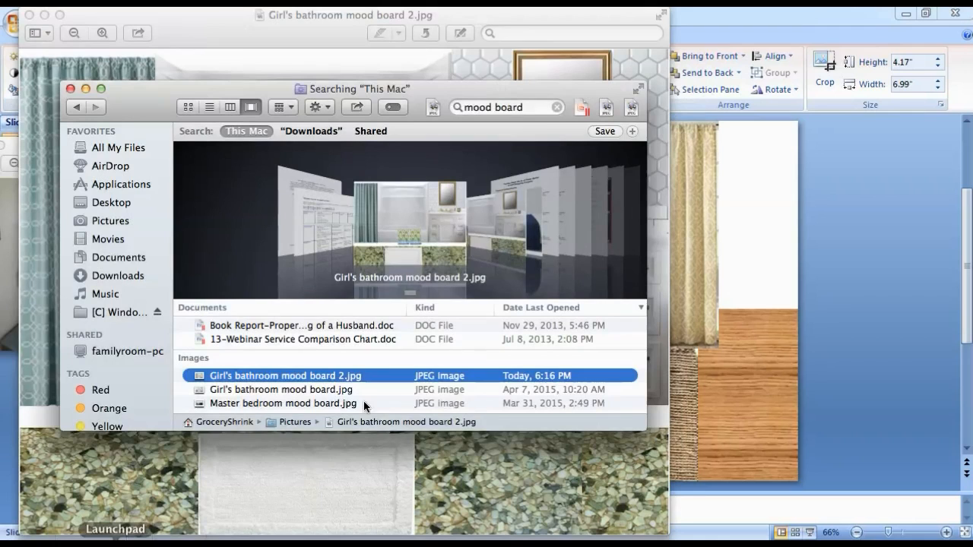
{"action": "double_click", "coordinate": [300, 403]}
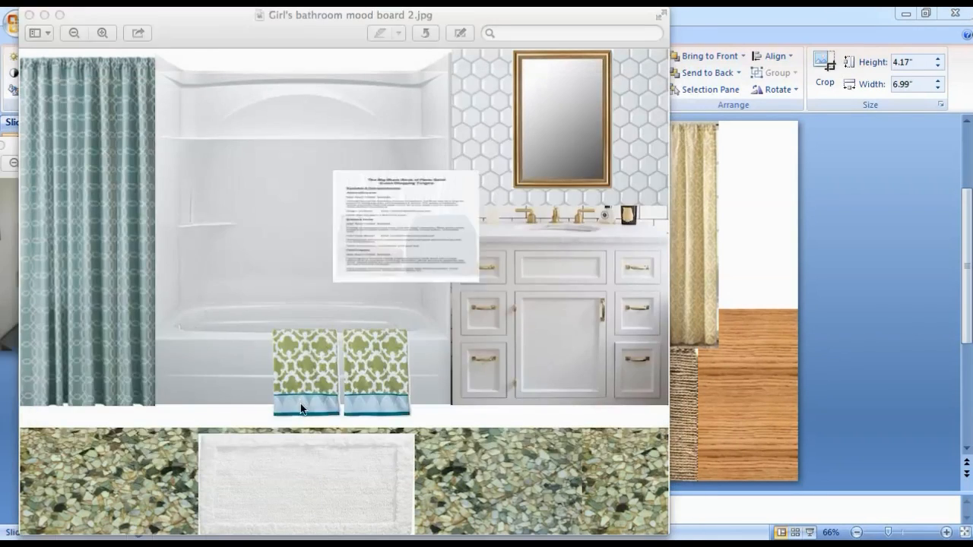